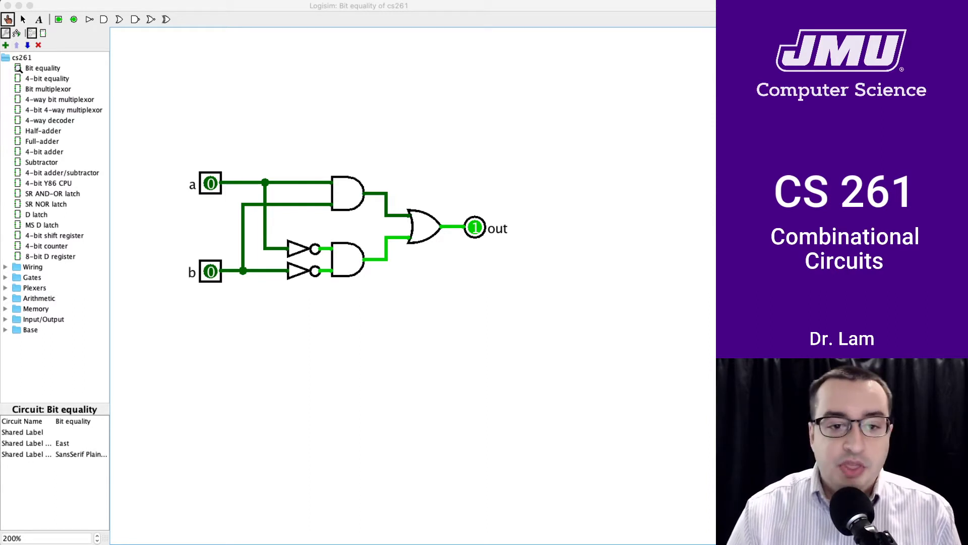
Open the Bit equality circuit and toggle a and b through combinations, ending at a=1, b=1
click(640, 9)
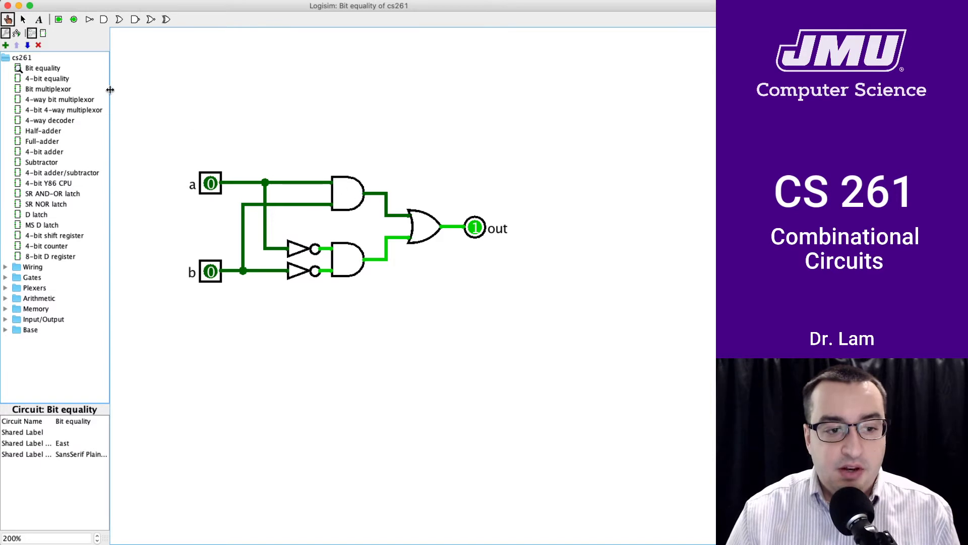
click(40, 68)
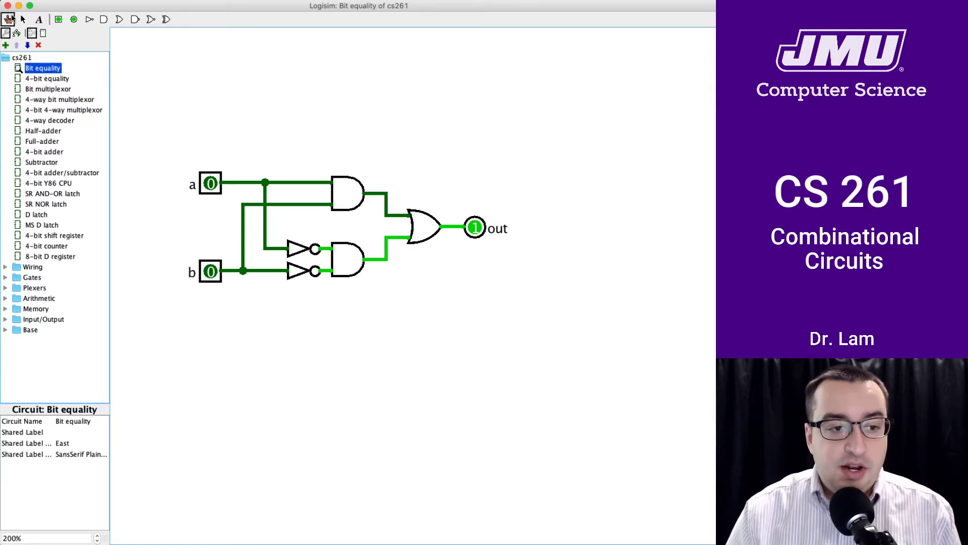
click(211, 185)
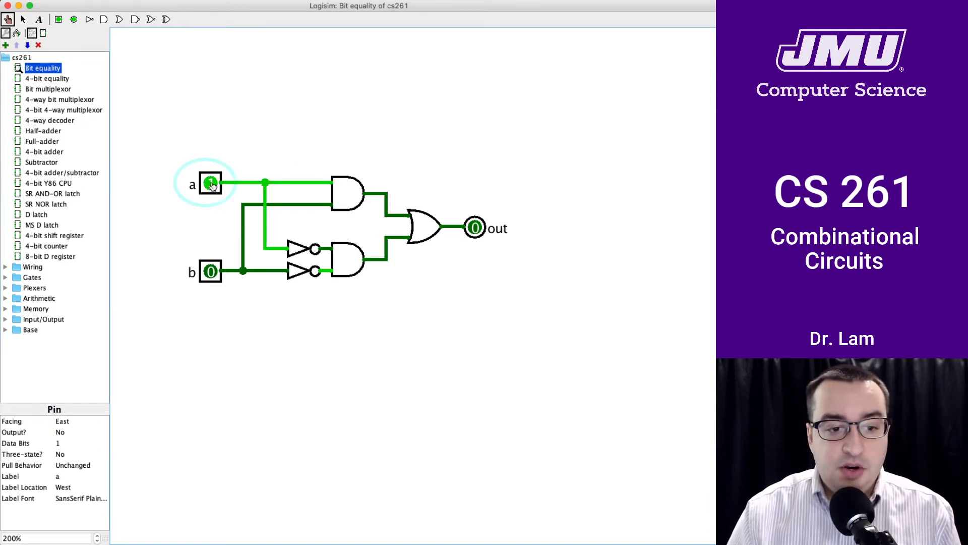
click(212, 184)
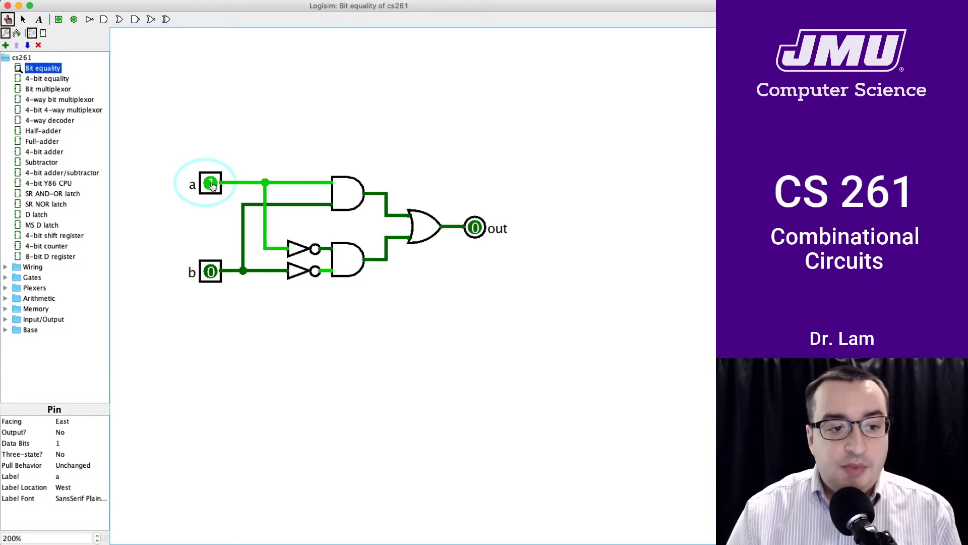
click(212, 185)
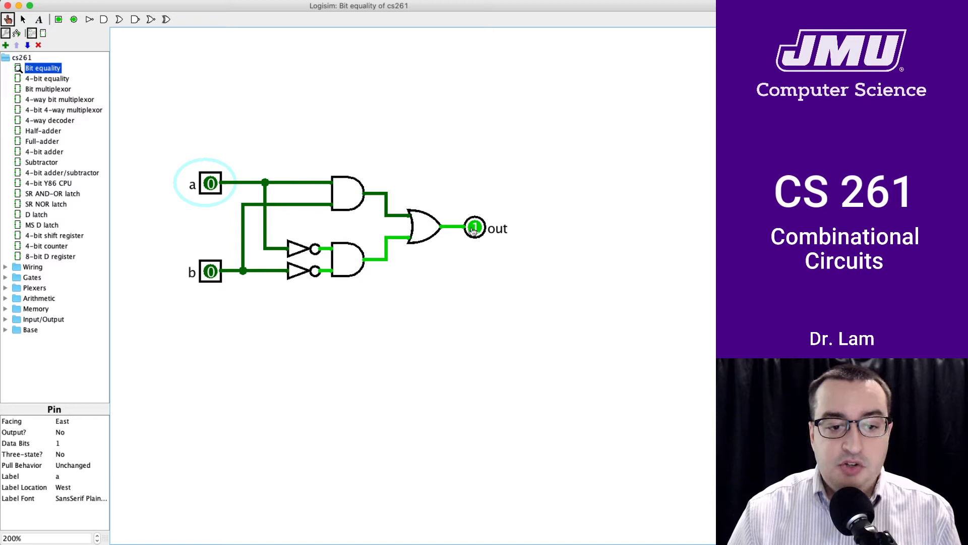
click(212, 186)
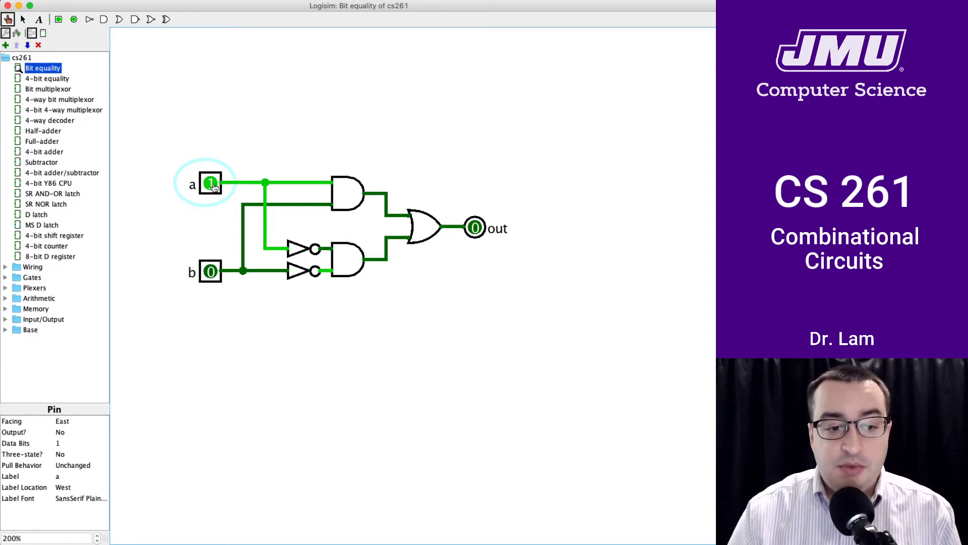
click(212, 184)
click(211, 271)
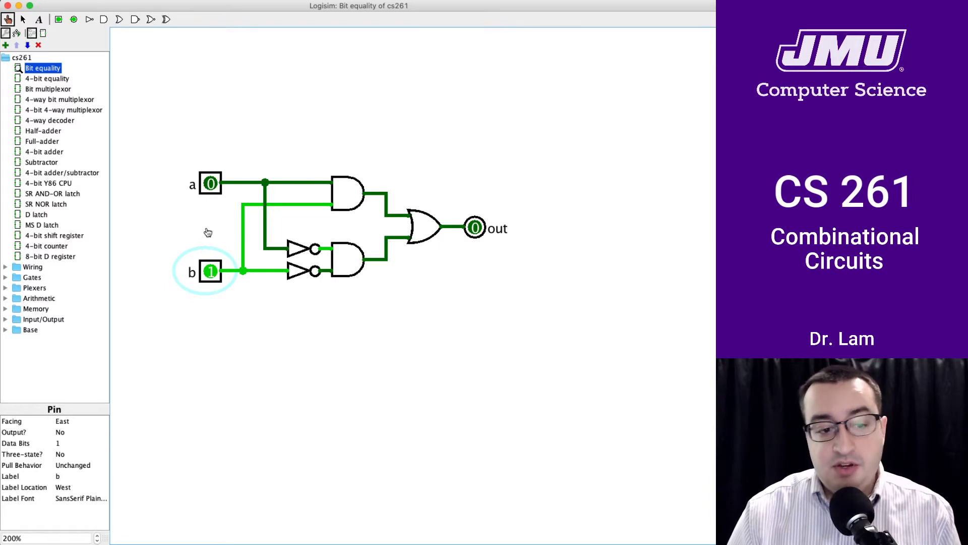
click(206, 184)
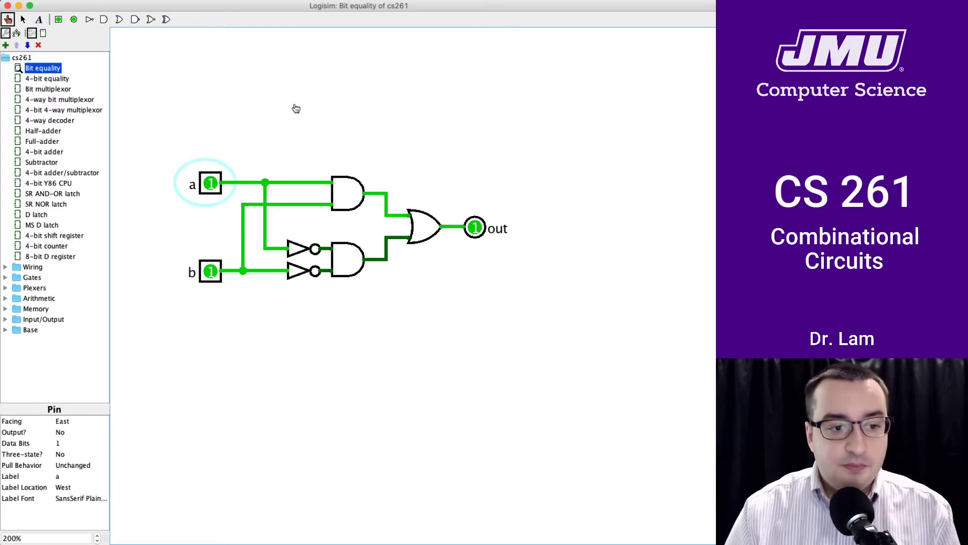
right_click(47, 73)
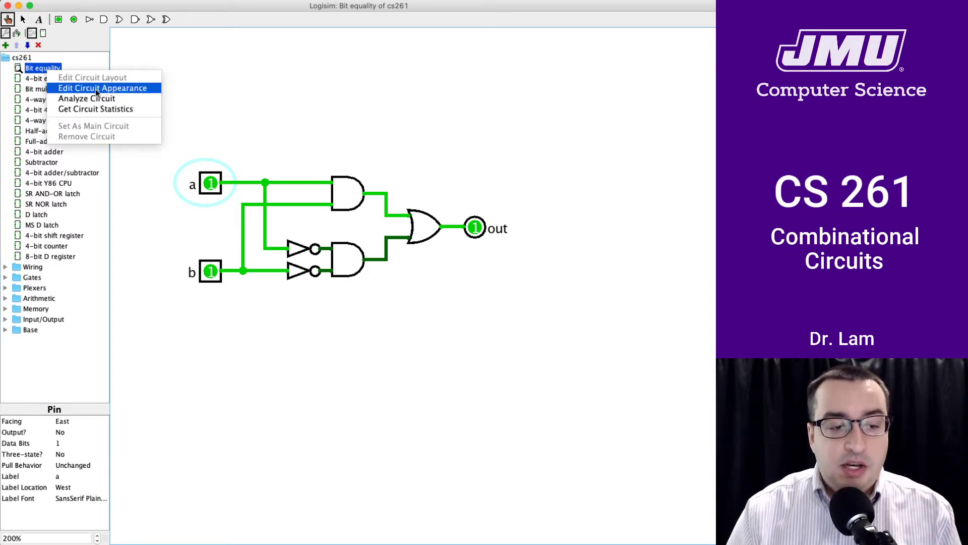
click(95, 89)
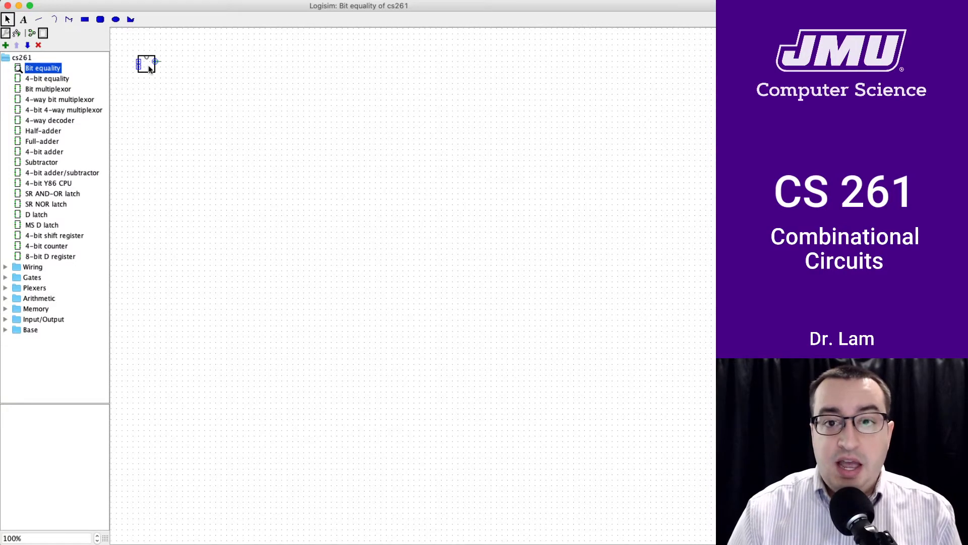
right_click(56, 71)
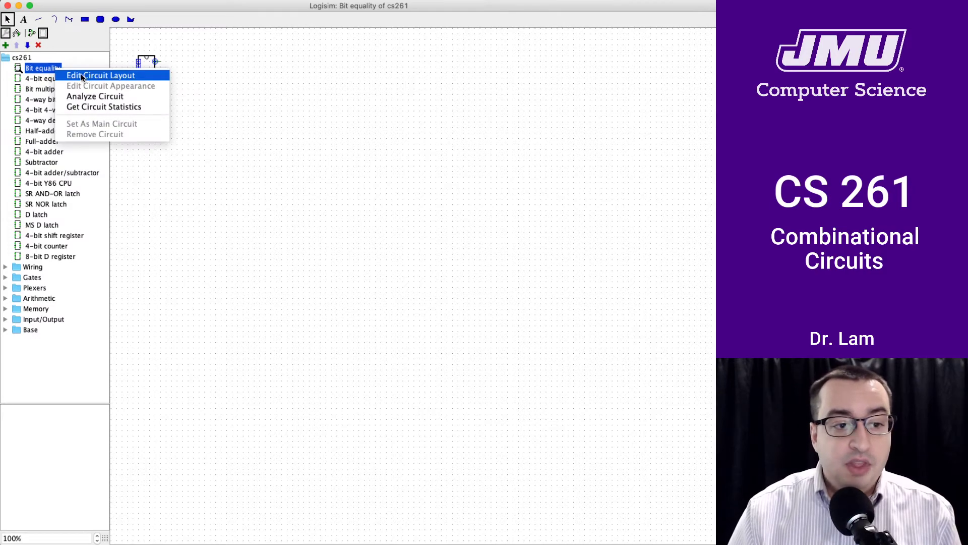
click(83, 75)
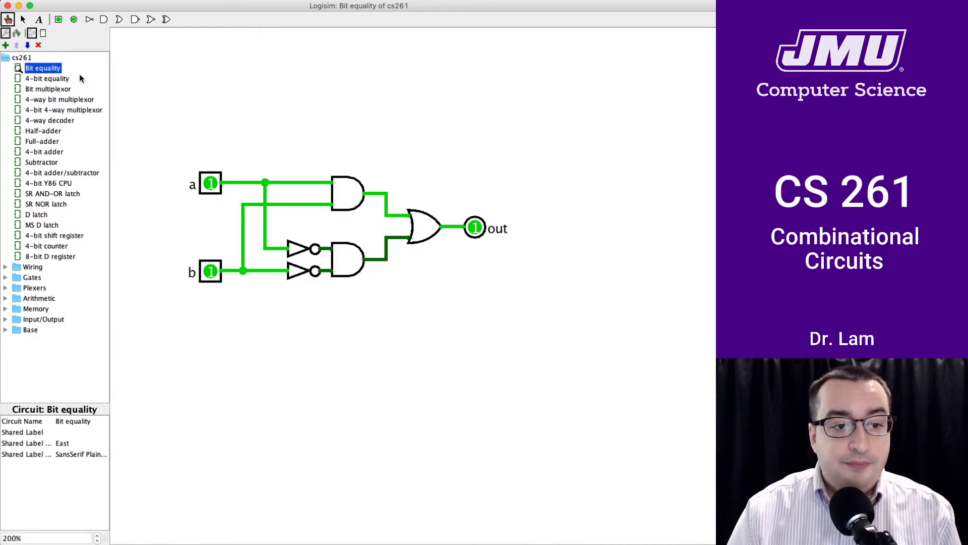
Open the 4-bit equality circuit and select its four Bit equality subcircuits top to bottom
double_click(52, 79)
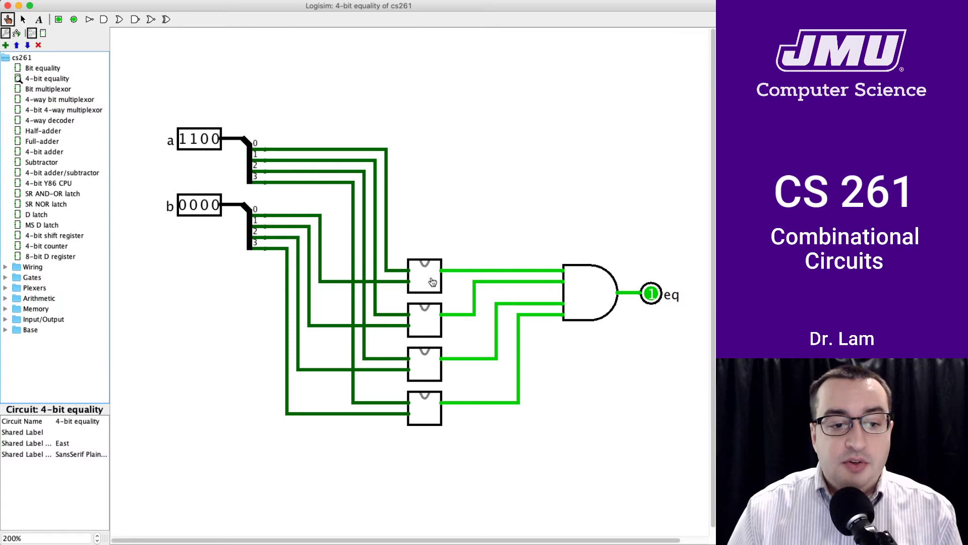
click(432, 282)
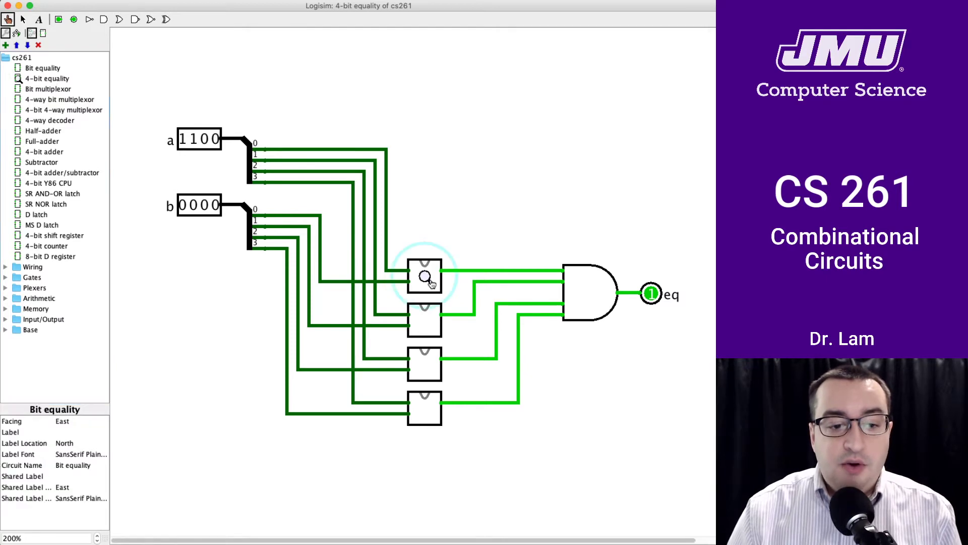
click(429, 323)
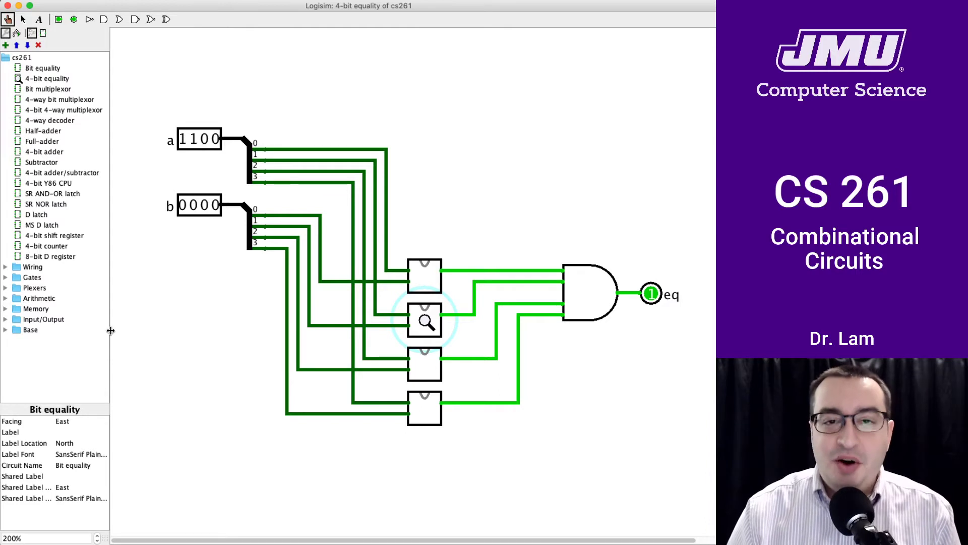
click(415, 374)
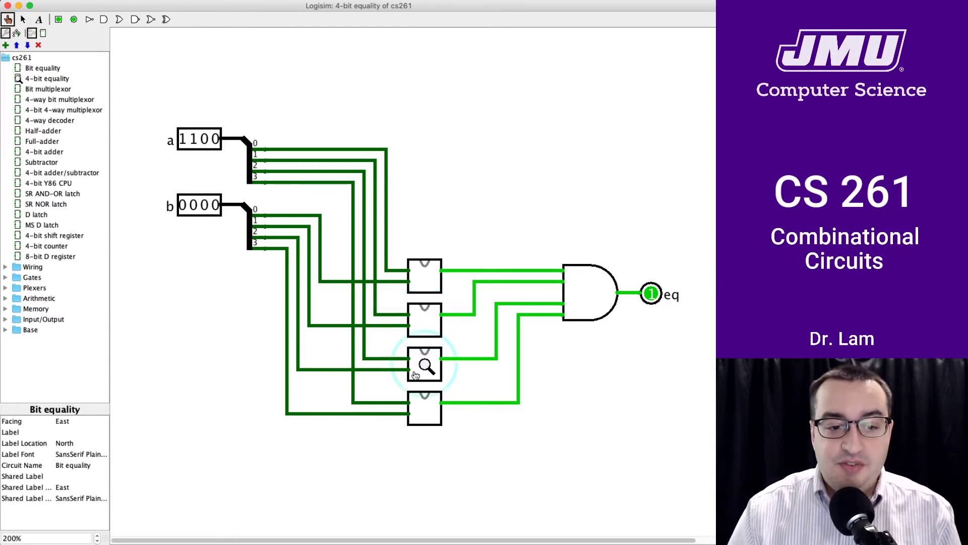
click(432, 413)
Point out the four Bit equality subcircuits again from top to bottom
click(434, 272)
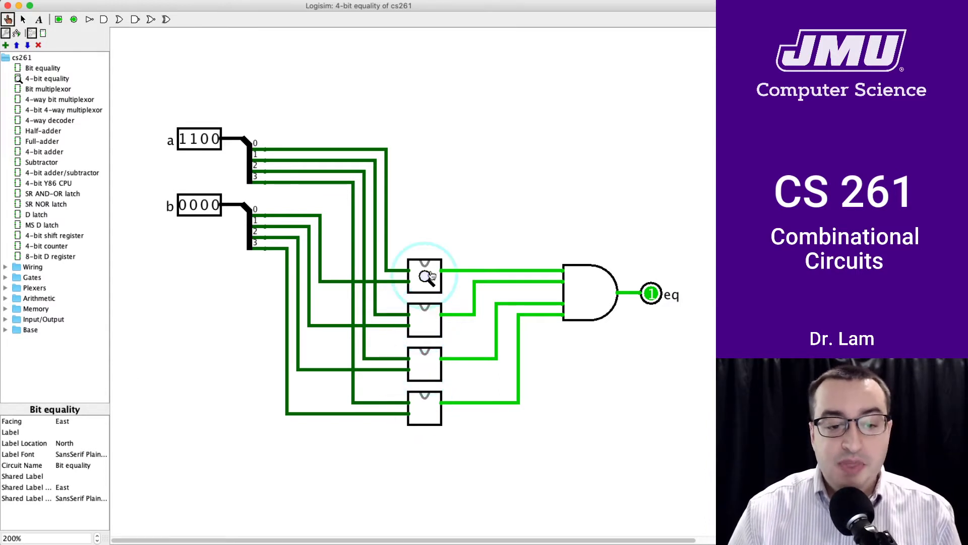
click(425, 323)
click(426, 363)
click(428, 409)
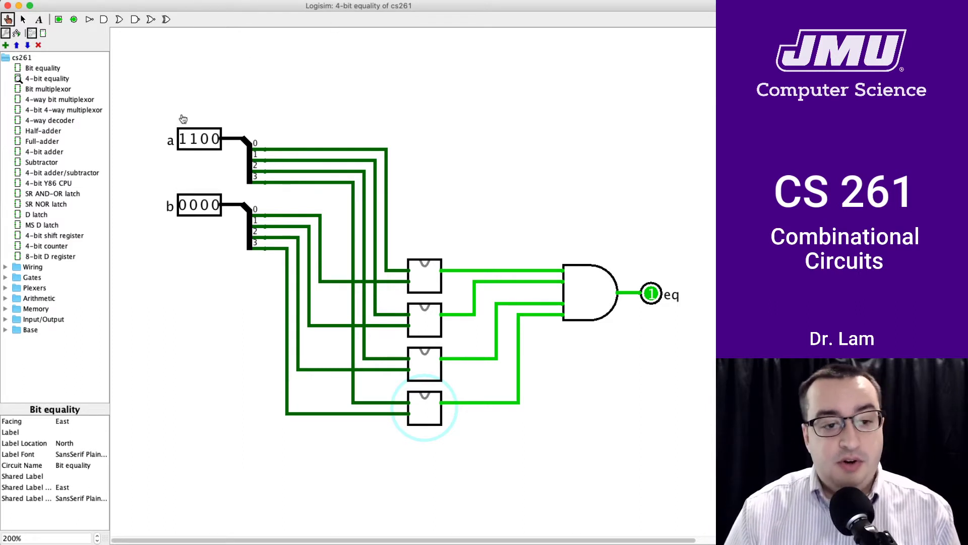
Change input a from 1100 to 0101 so eq drops to 0, and select the first subcircuit
click(195, 141)
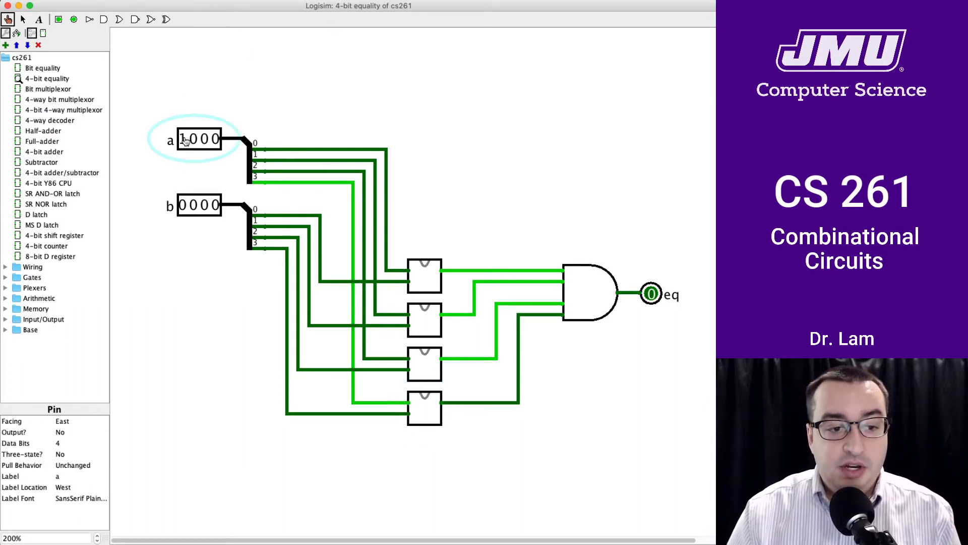
click(186, 140)
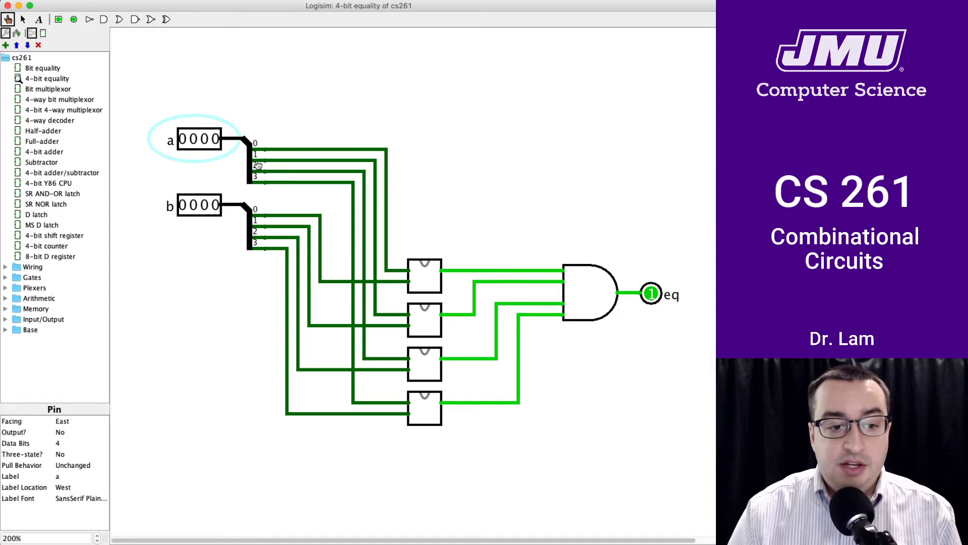
click(194, 140)
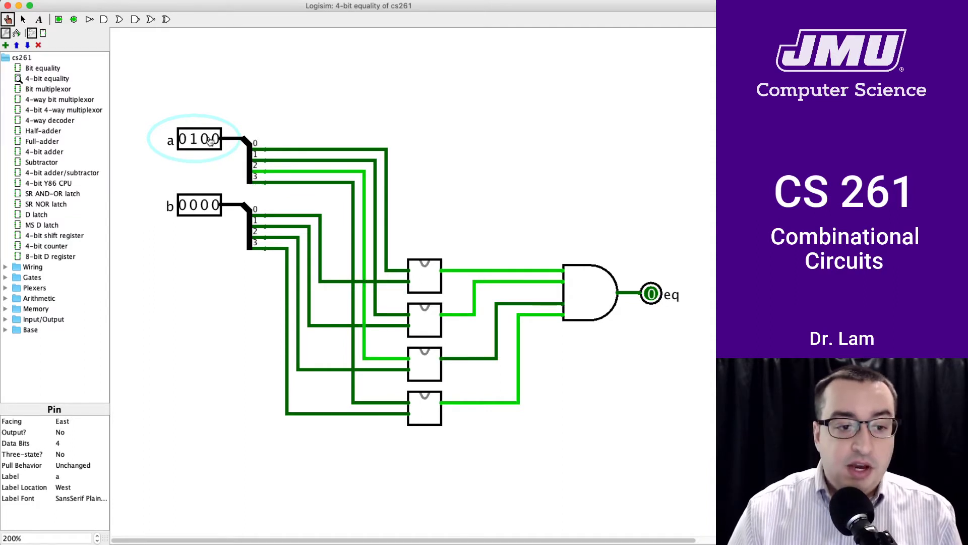
mouse_move(231, 139)
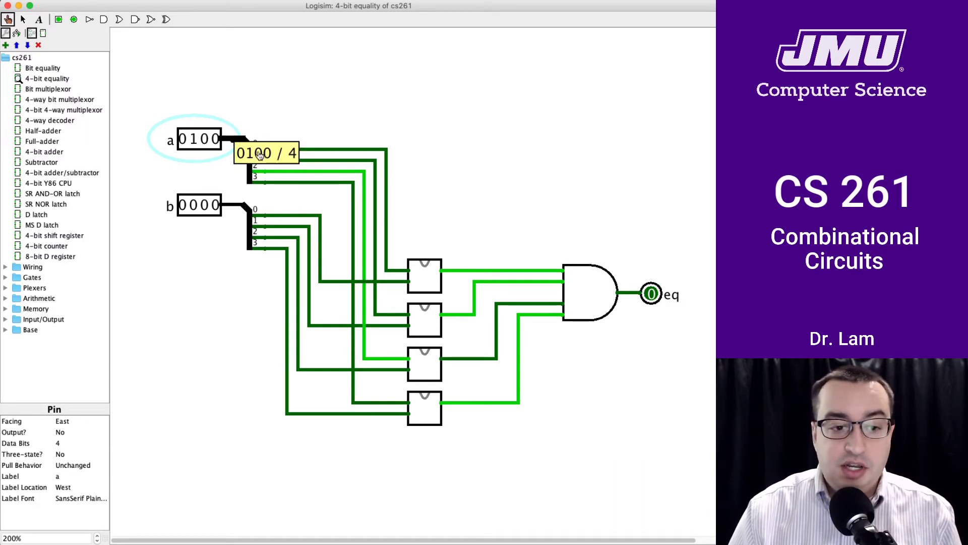
click(214, 140)
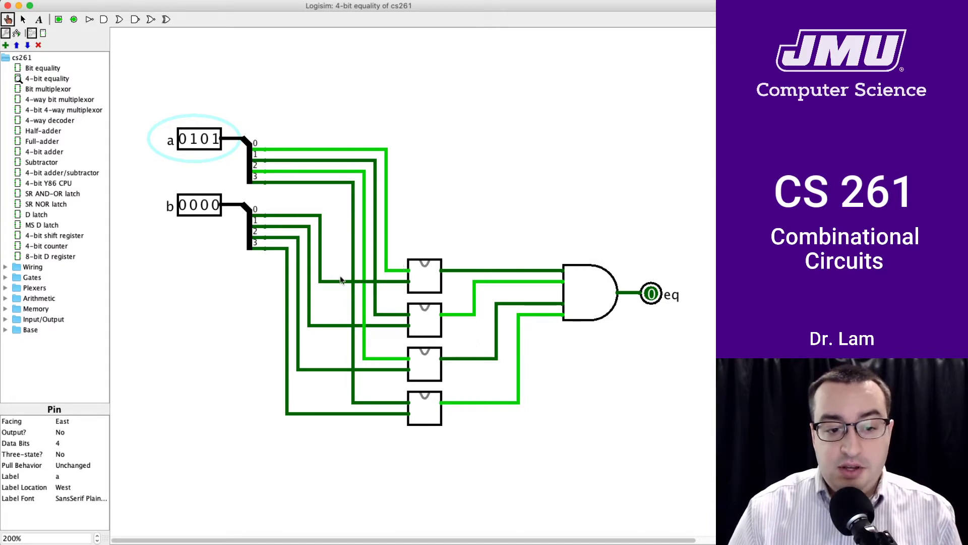
click(425, 277)
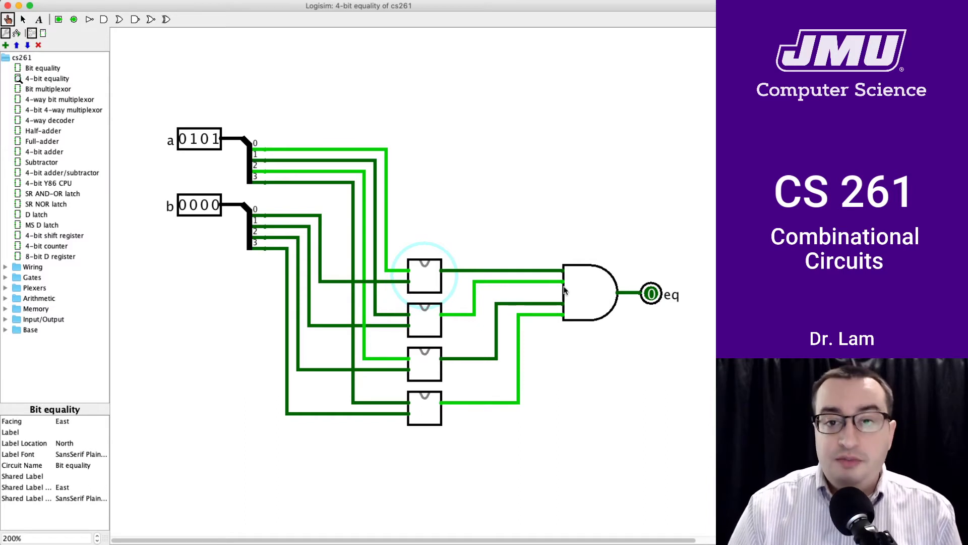
Match b to a at 0101, try a as 0001, 0010, 0011, then reset both to 0000
click(213, 205)
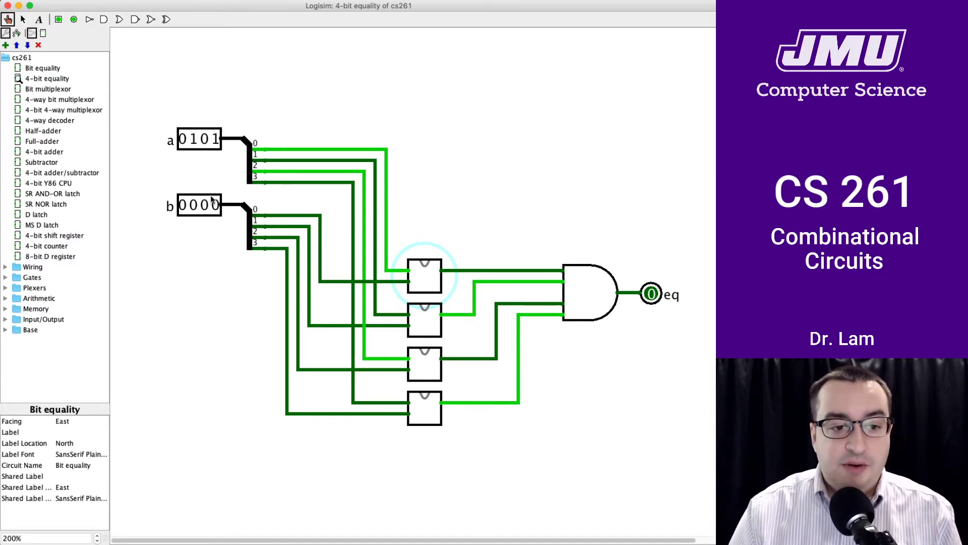
click(195, 205)
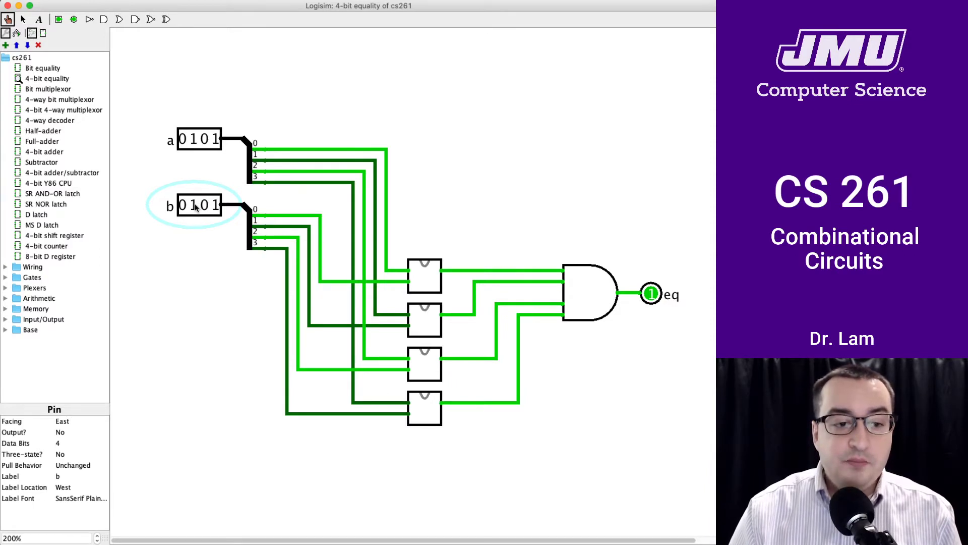
click(197, 145)
click(217, 142)
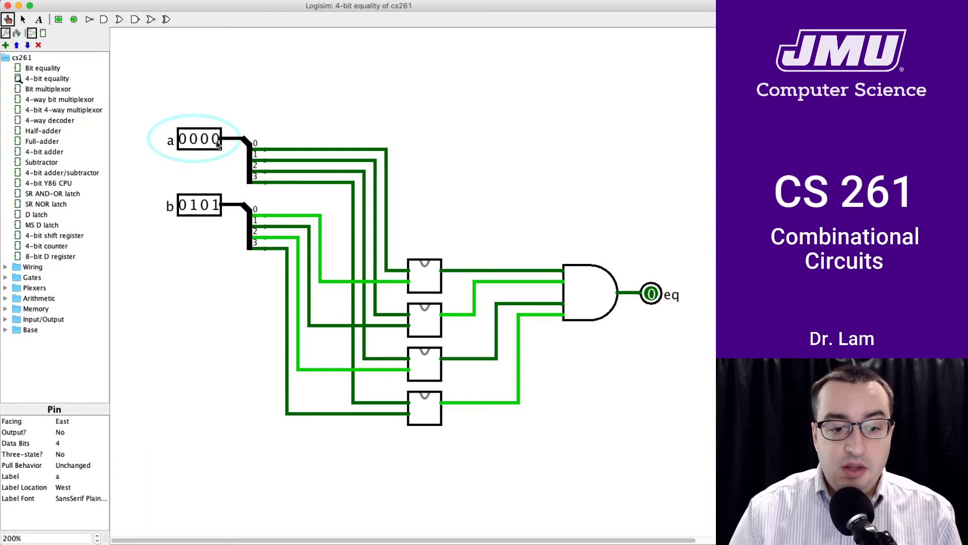
click(215, 142)
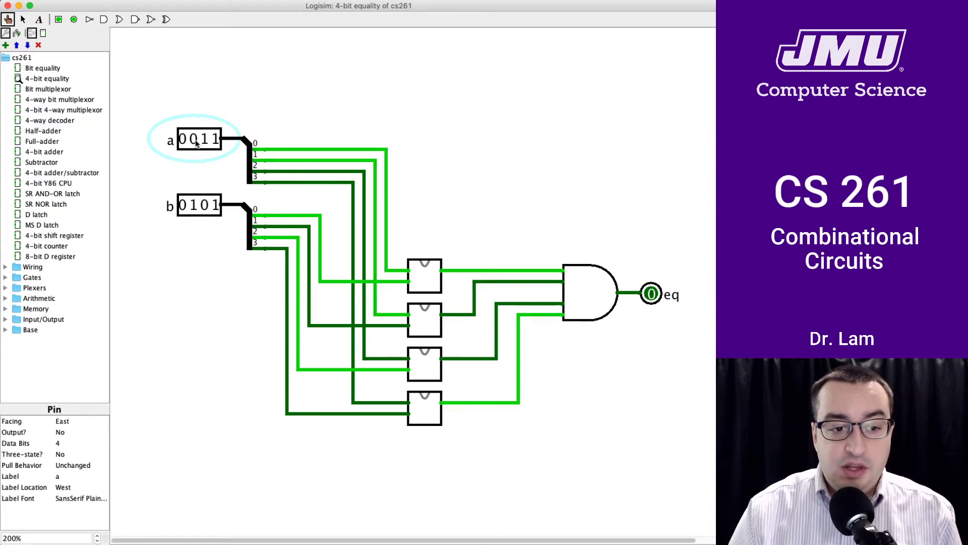
click(194, 141)
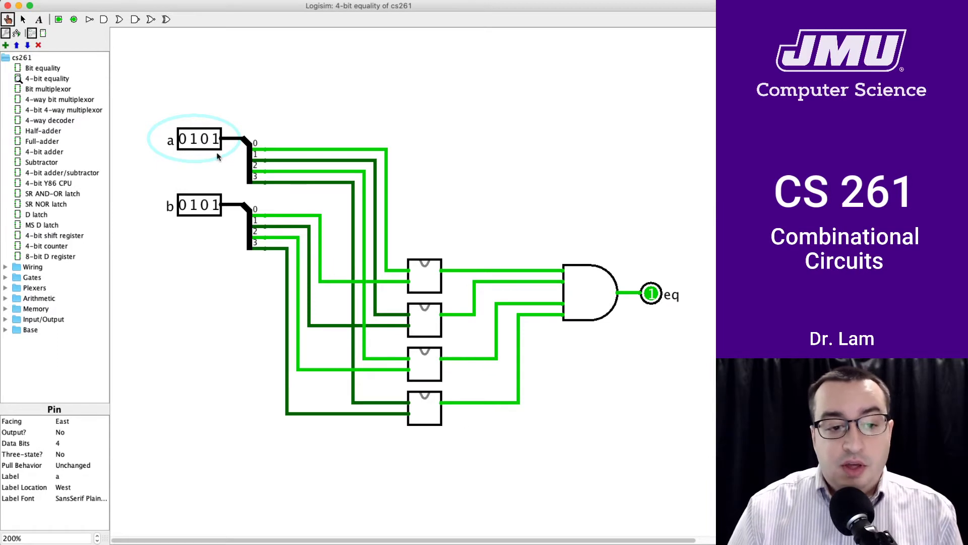
click(199, 139)
click(196, 204)
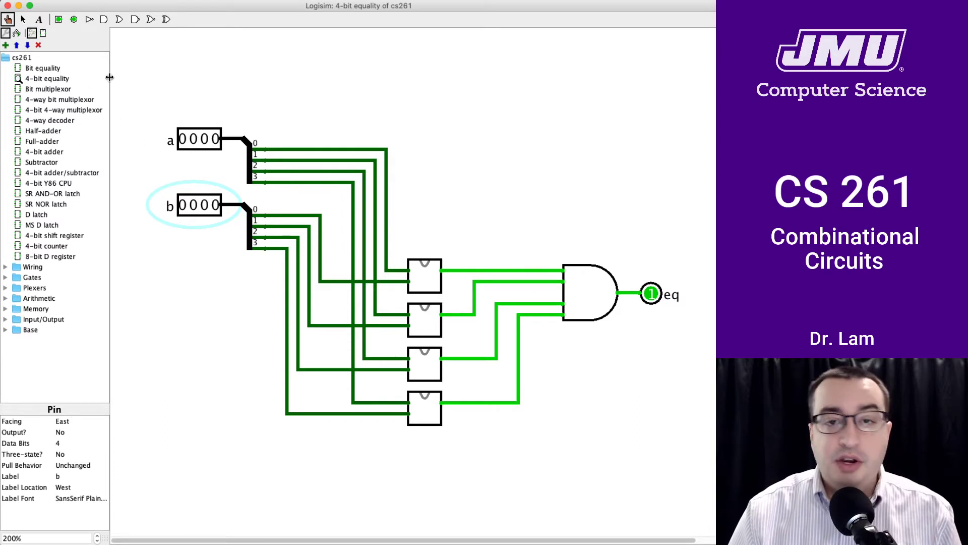
double_click(56, 90)
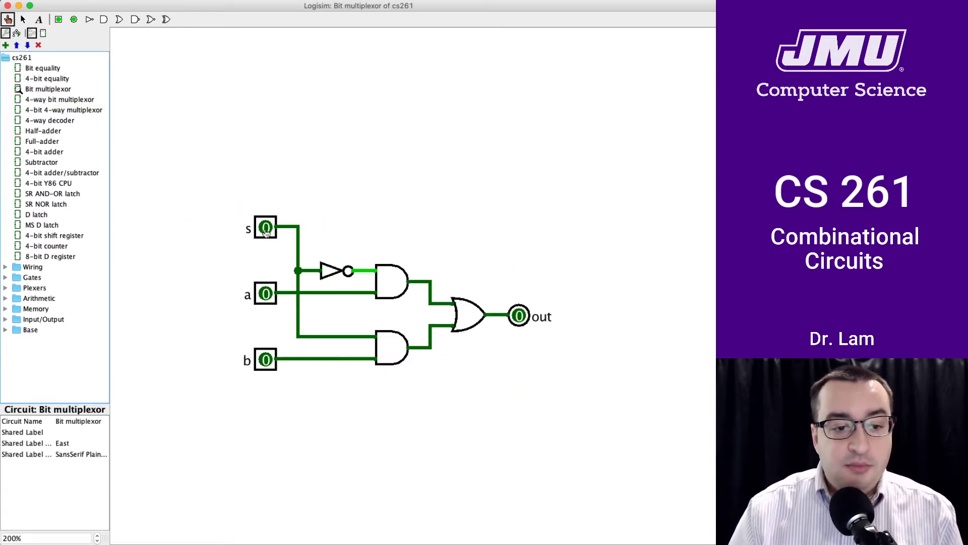
click(267, 228)
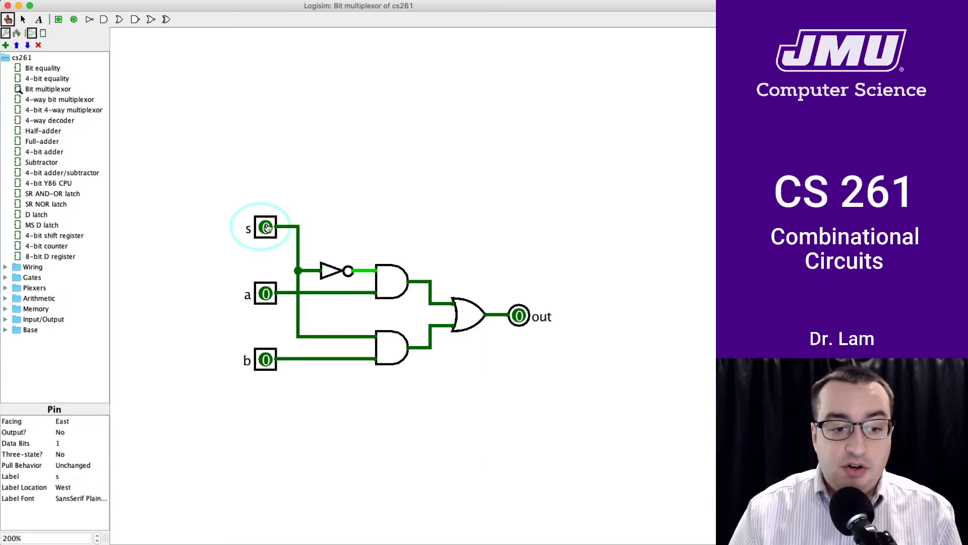
click(267, 229)
click(267, 229)
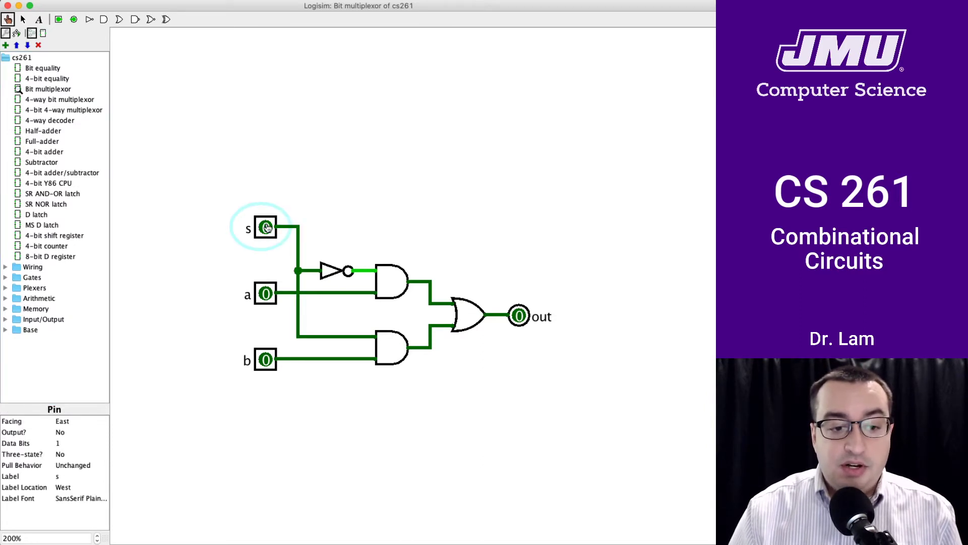
click(267, 295)
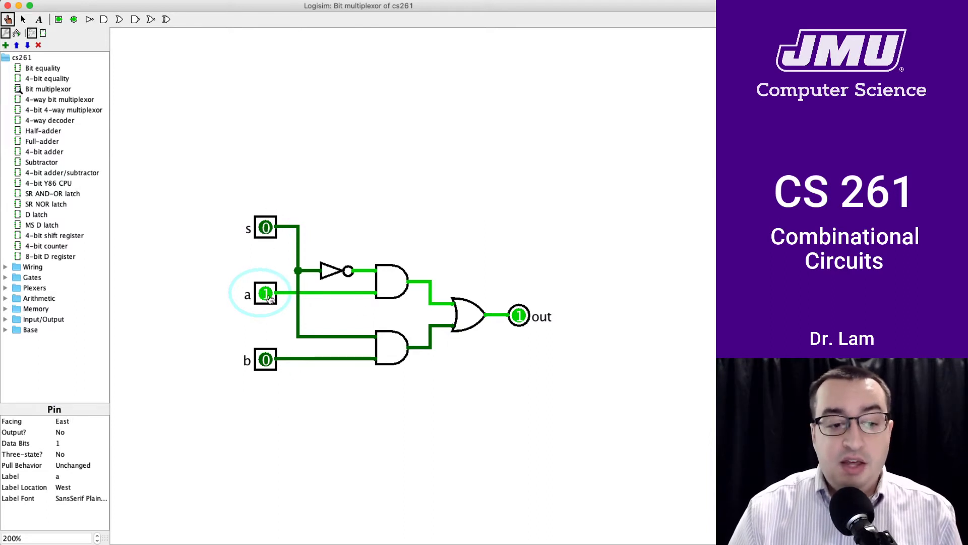
click(267, 297)
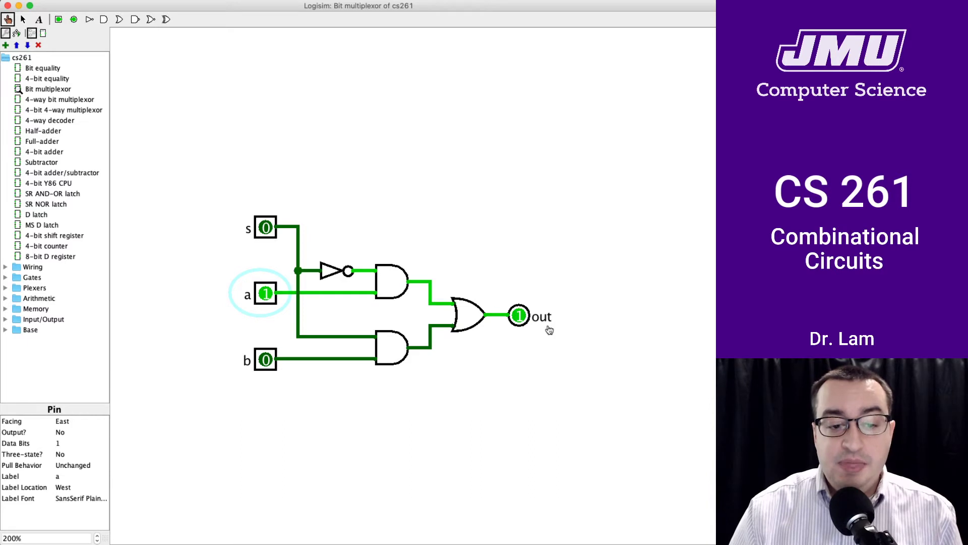
click(276, 296)
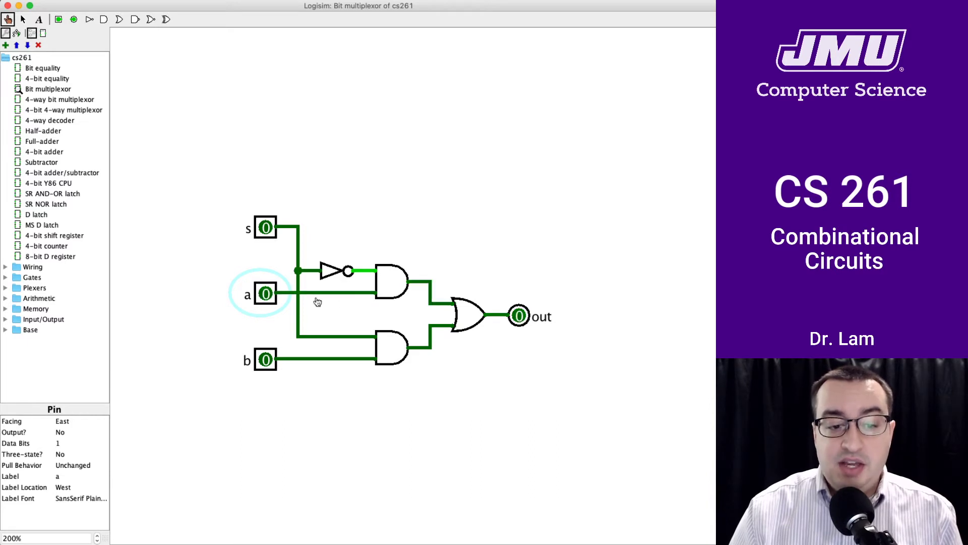
click(263, 361)
click(263, 361)
click(263, 361)
click(263, 361)
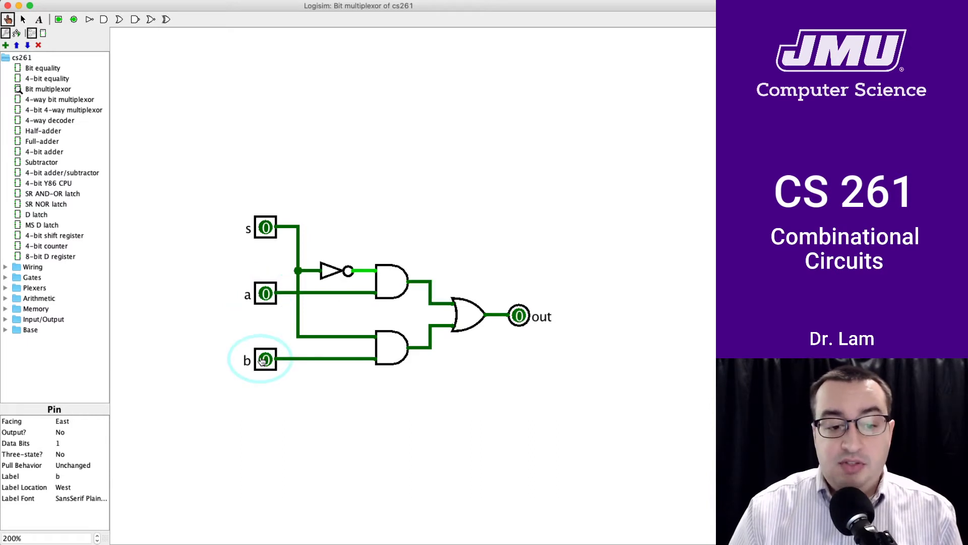
click(262, 361)
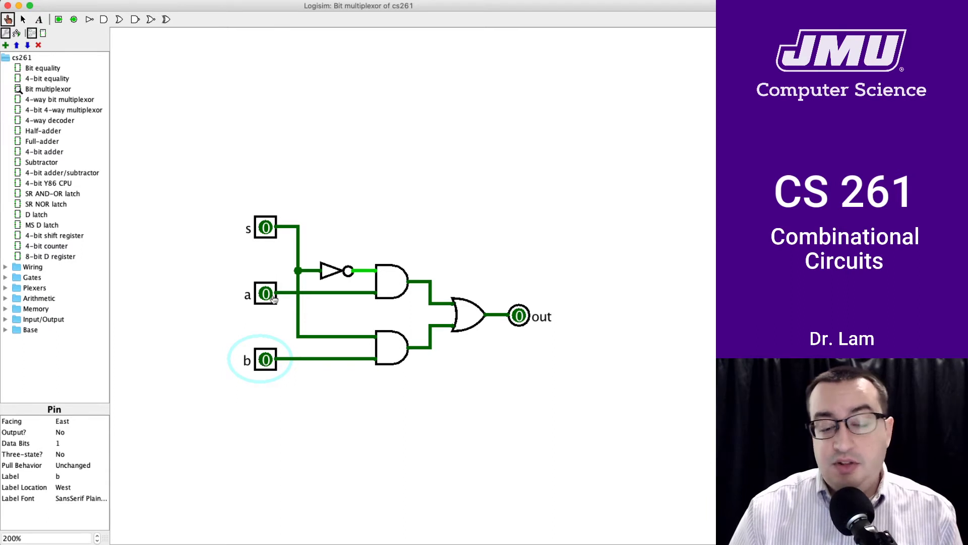
click(266, 227)
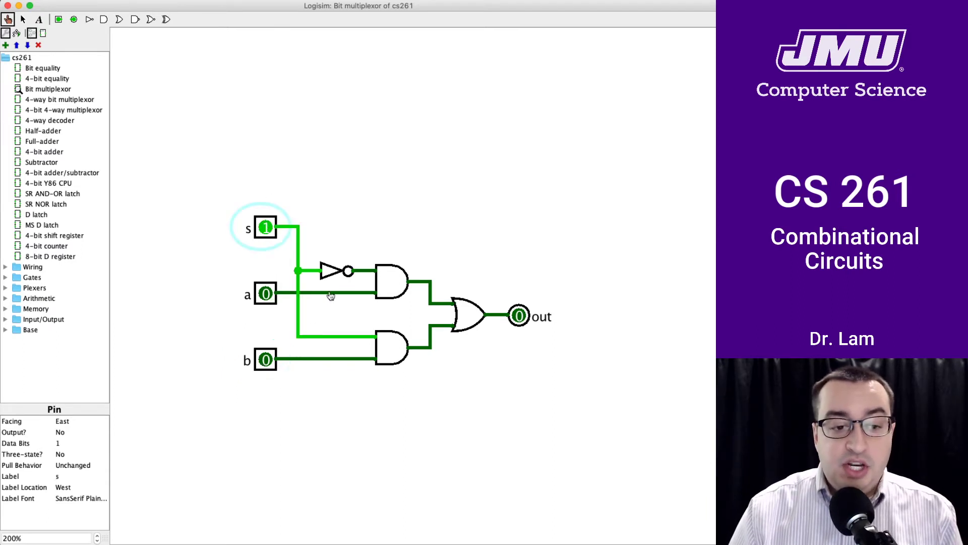
click(271, 361)
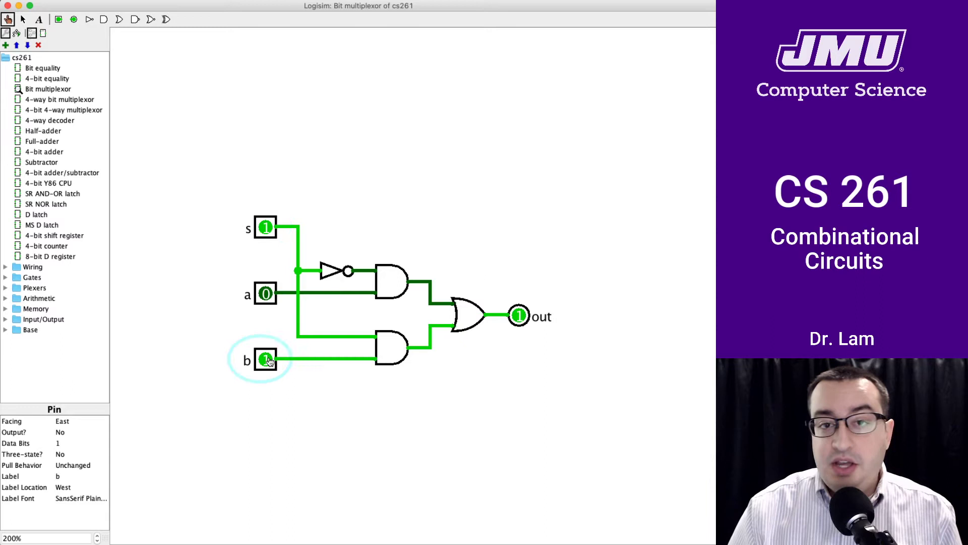
click(271, 361)
click(270, 361)
click(271, 293)
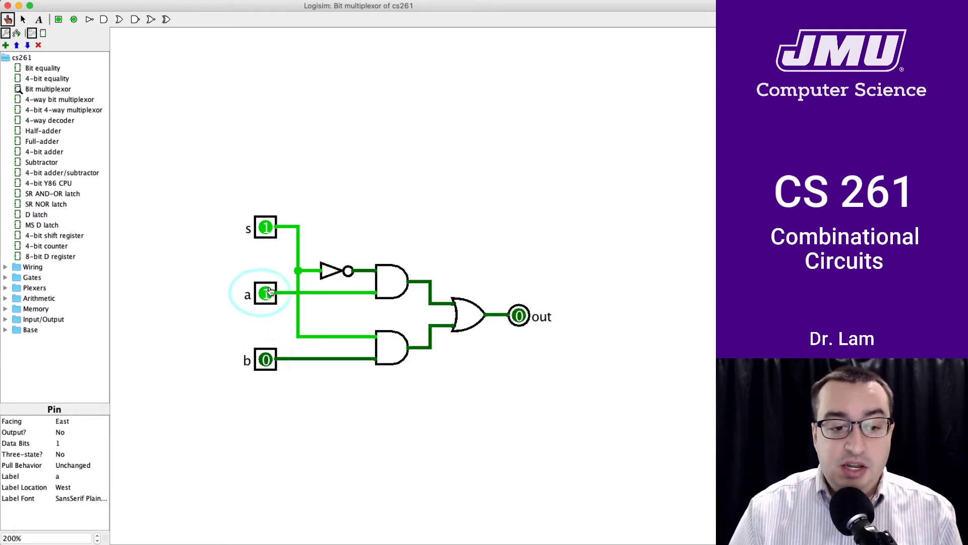
click(270, 293)
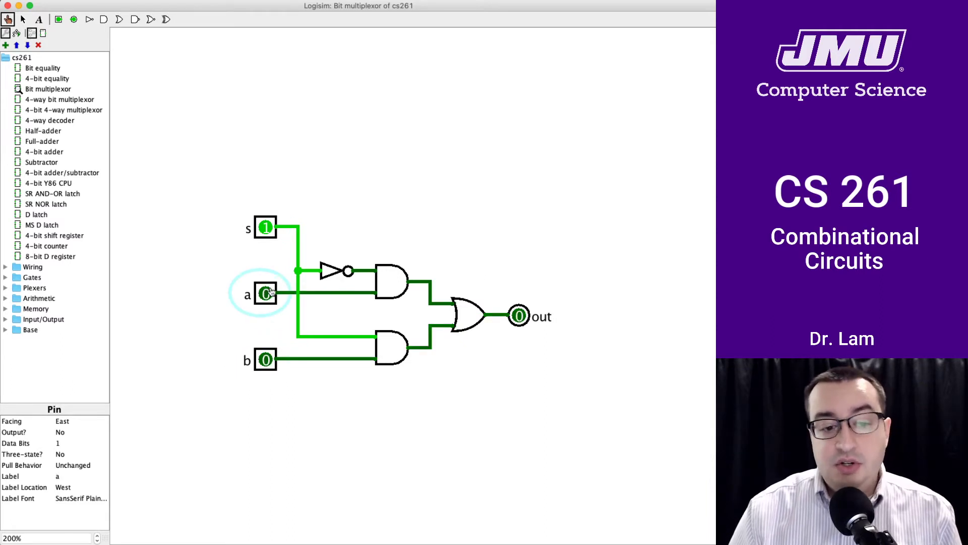
click(269, 230)
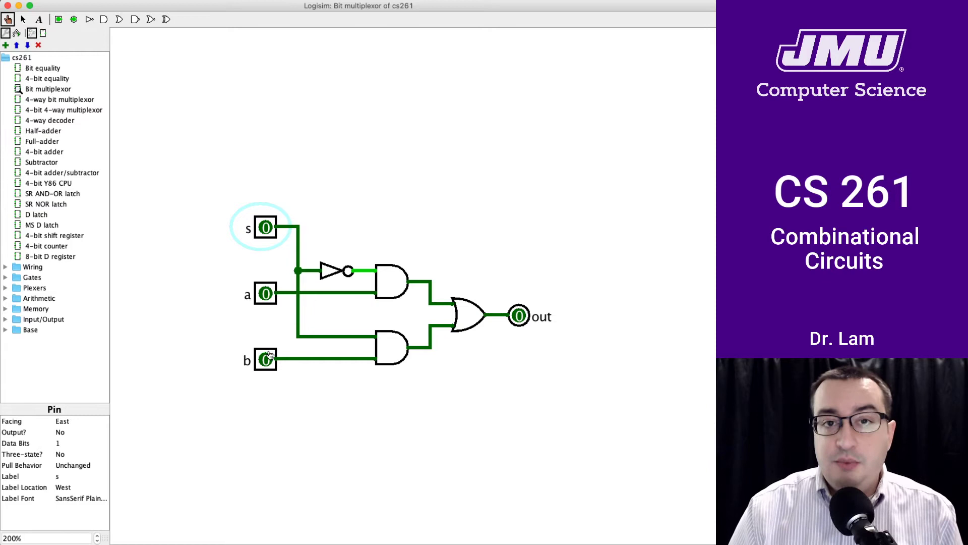
Open the 4-way bit multiplexor, select input a with s=00, toggle a, and clear b–d
double_click(71, 102)
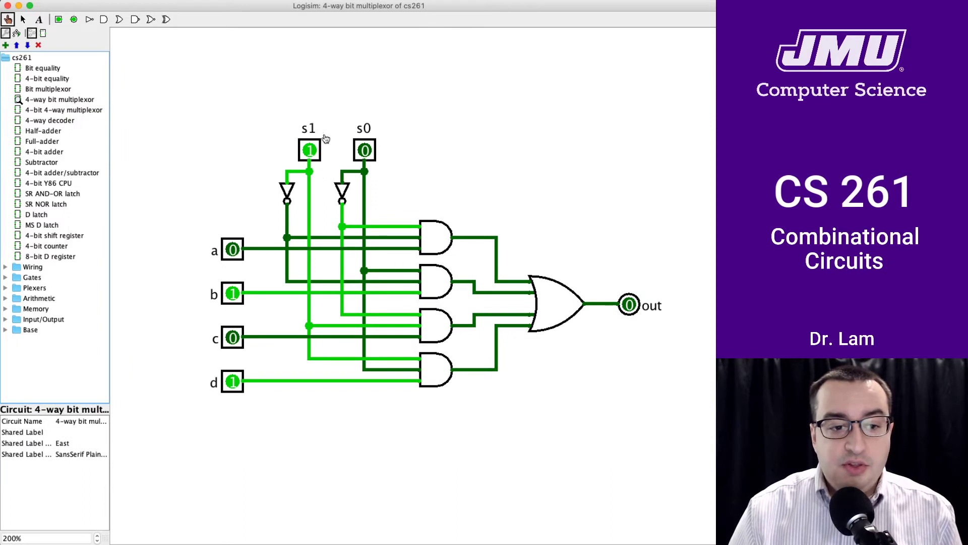
click(58, 102)
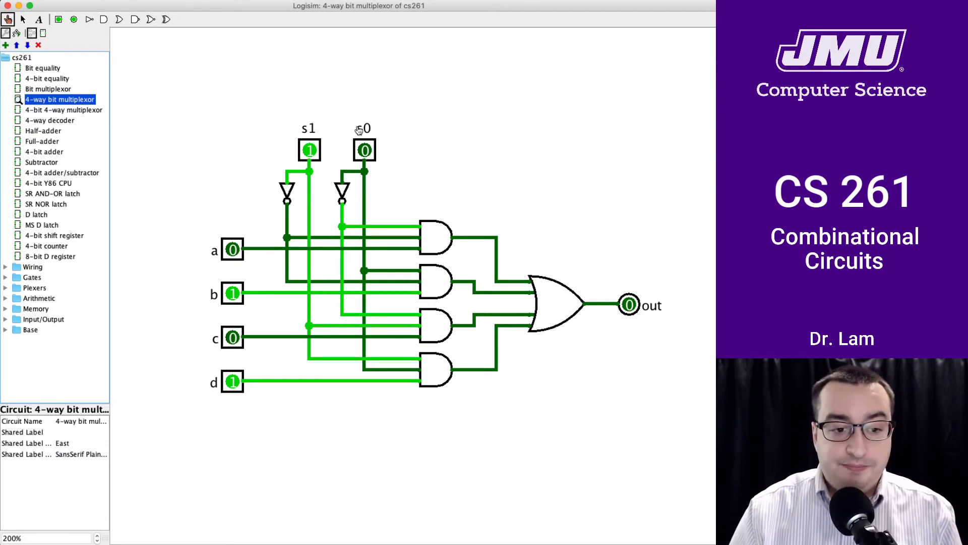
click(309, 150)
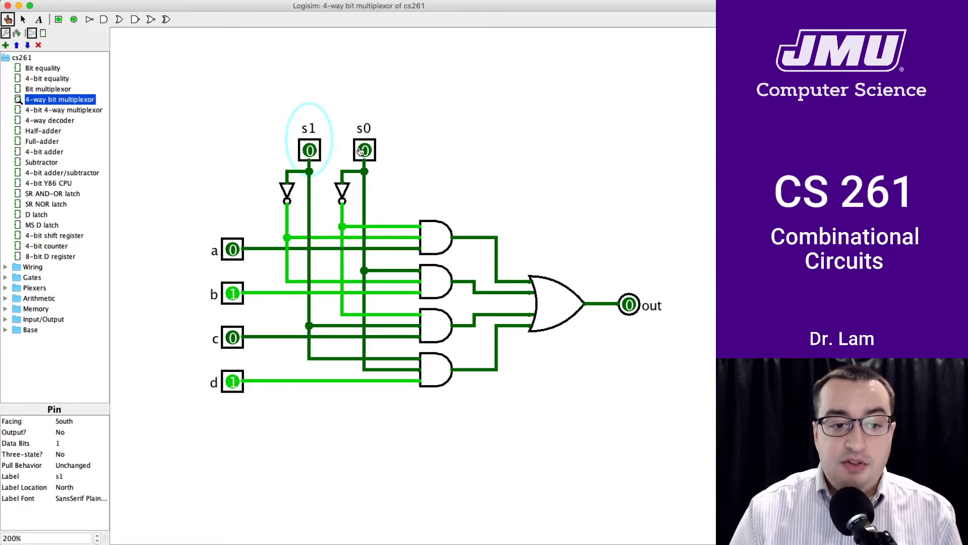
click(237, 250)
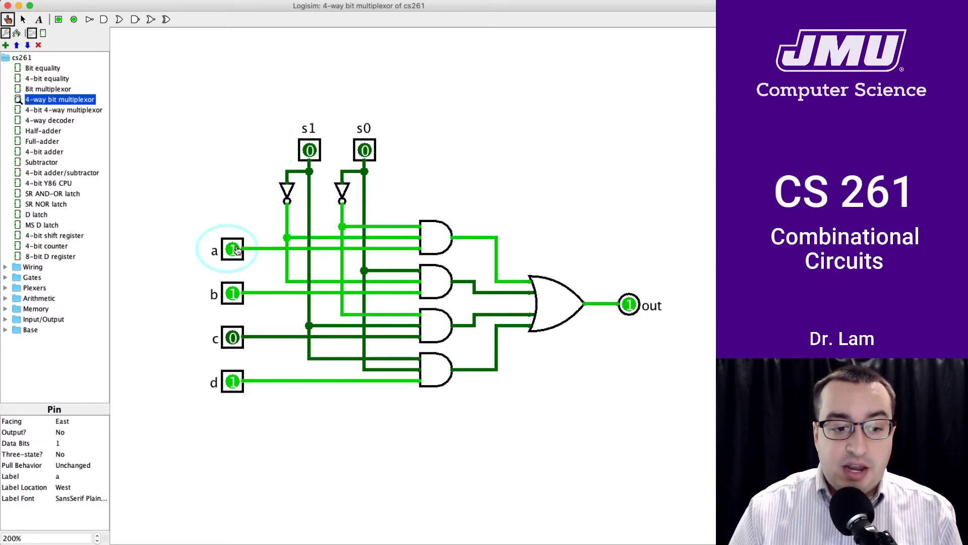
click(237, 251)
click(239, 299)
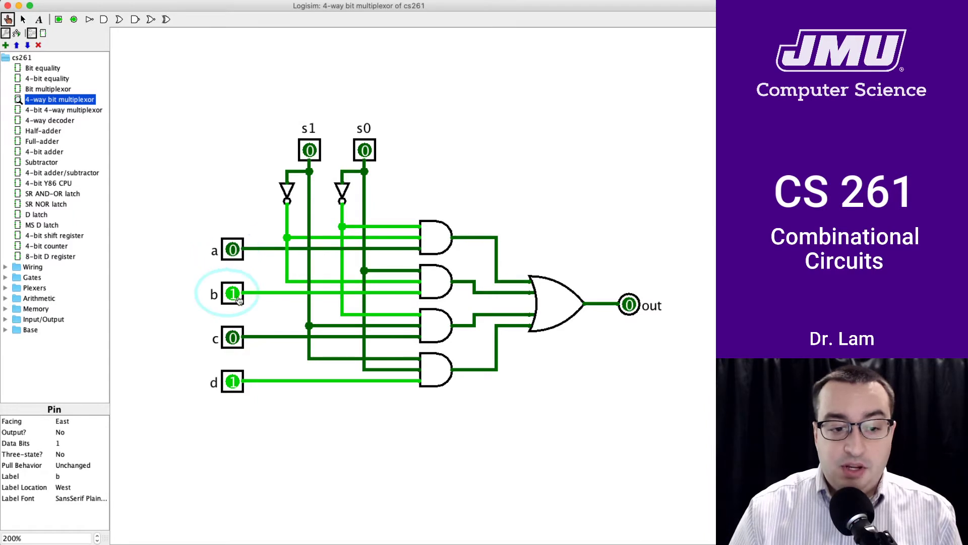
double_click(235, 340)
click(232, 380)
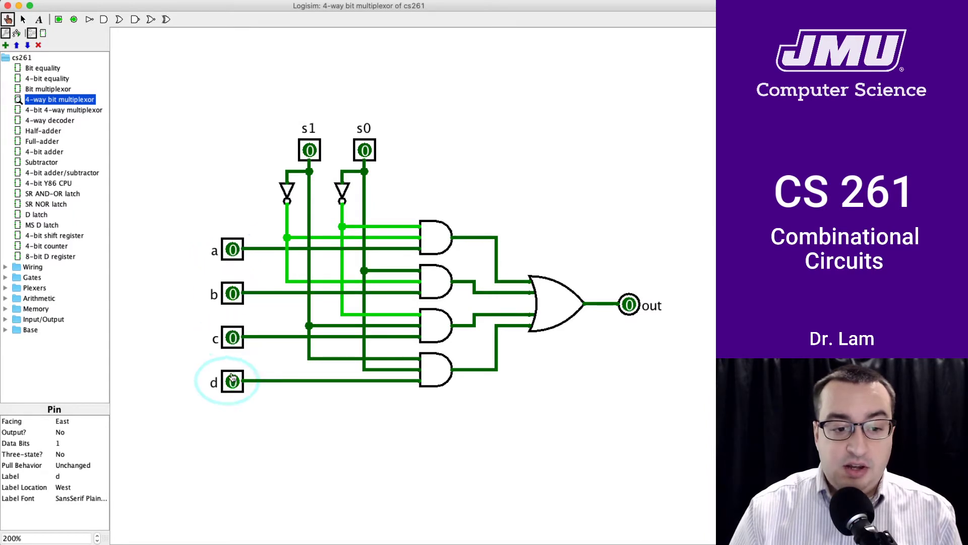
click(232, 379)
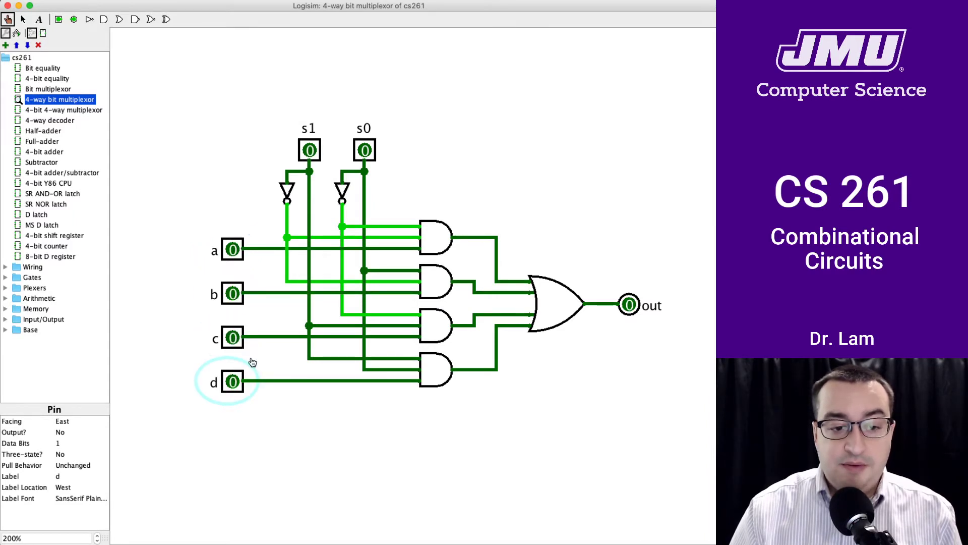
Set s0 to 1 and toggle input b to see it drive out
click(365, 150)
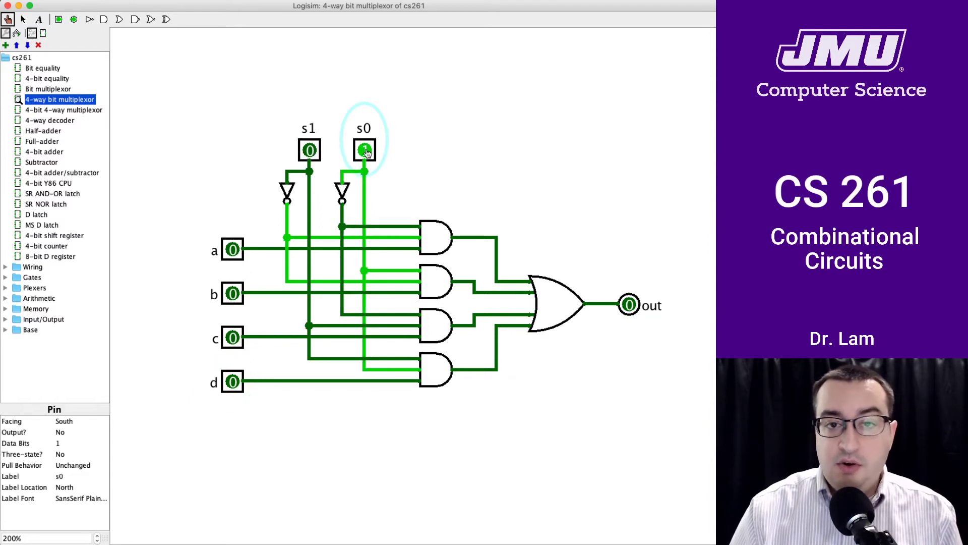
click(230, 291)
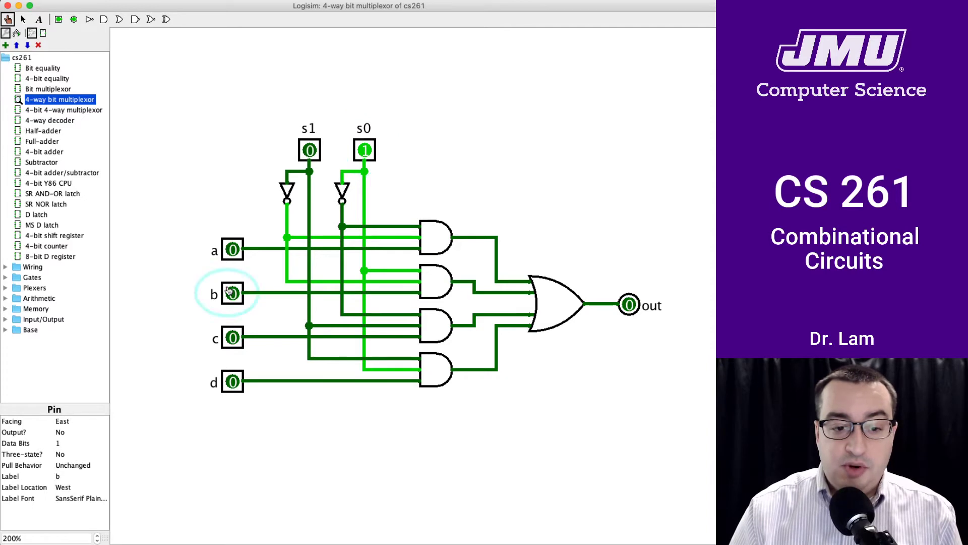
click(230, 292)
click(236, 252)
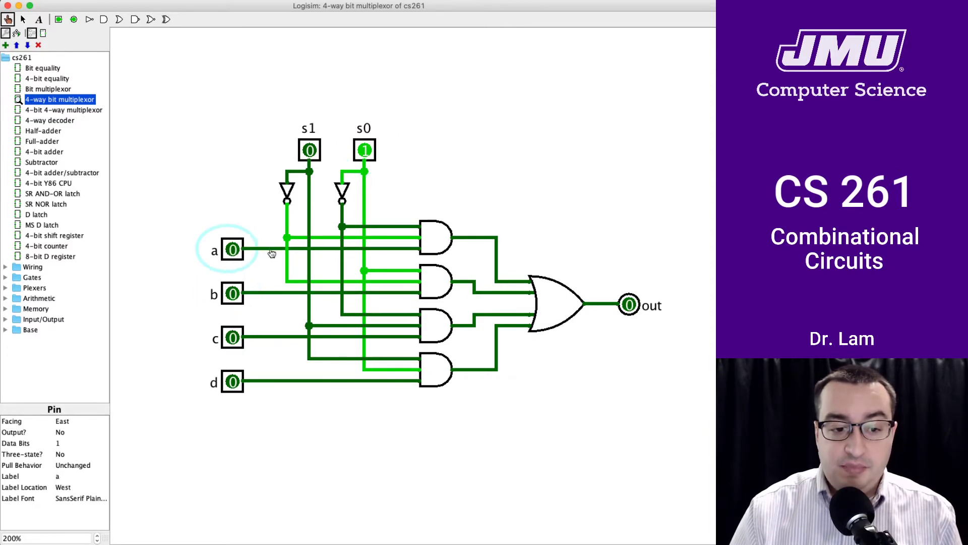
Switch selection to s1=1, s0=0, toggle input c, then clear c and b
click(364, 150)
click(309, 150)
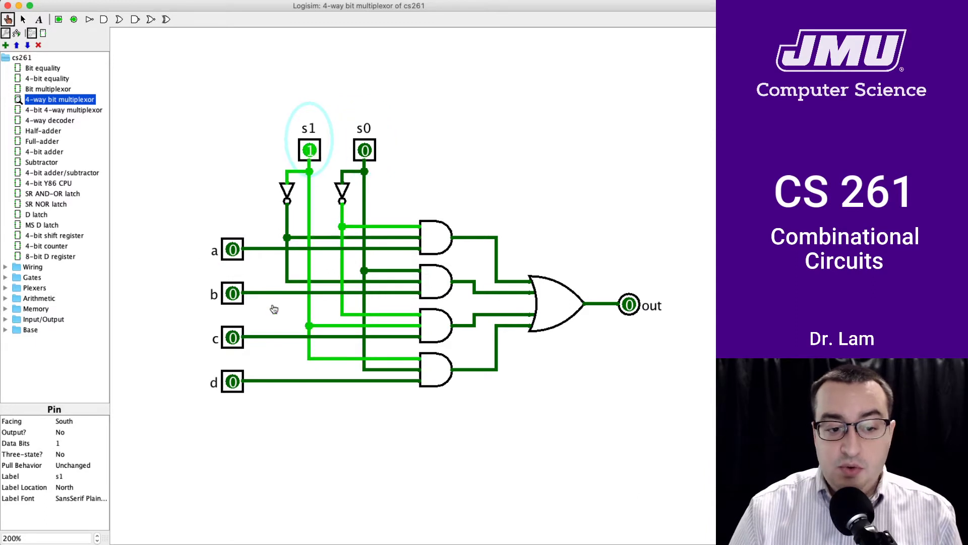
click(231, 338)
click(230, 339)
click(233, 294)
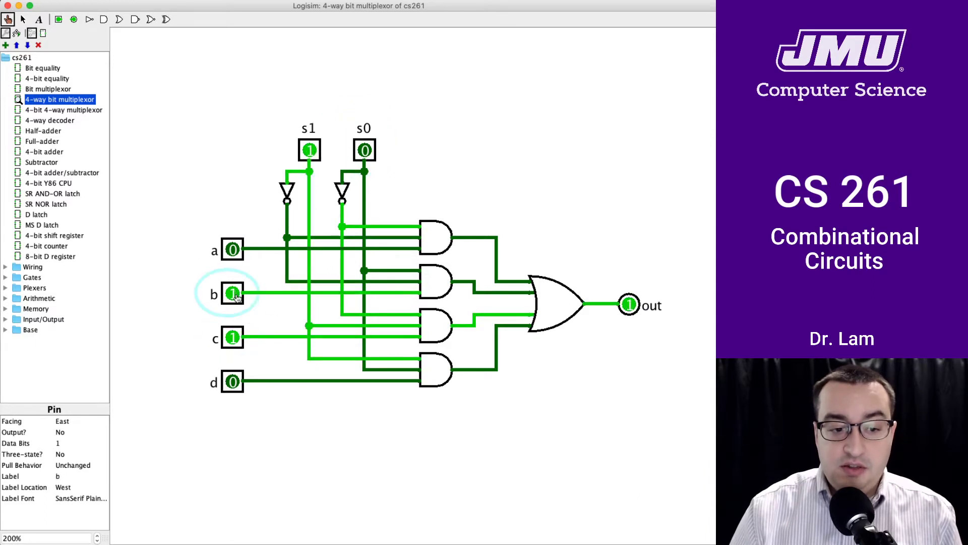
click(232, 338)
click(232, 294)
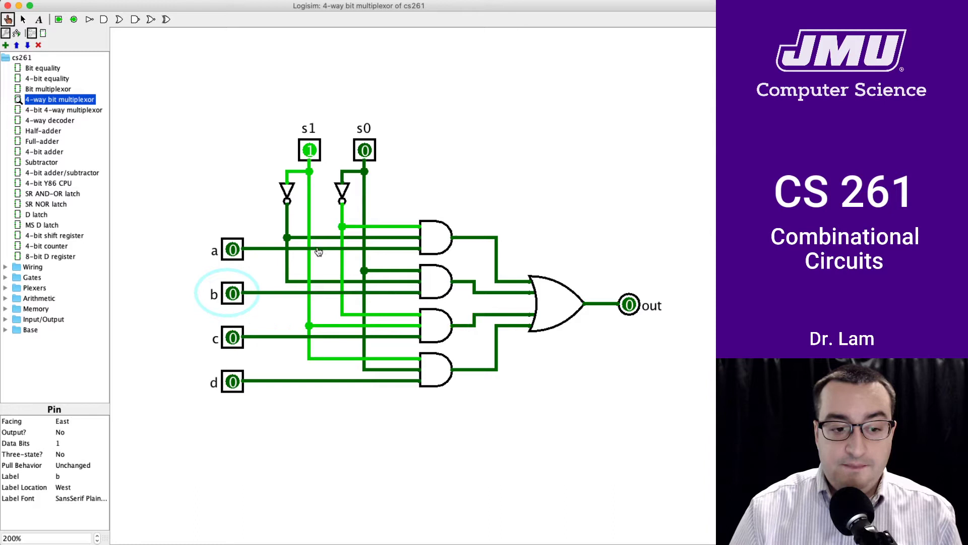
Select input d with both select bits at 1, toggle d, then clear the select bits
click(364, 150)
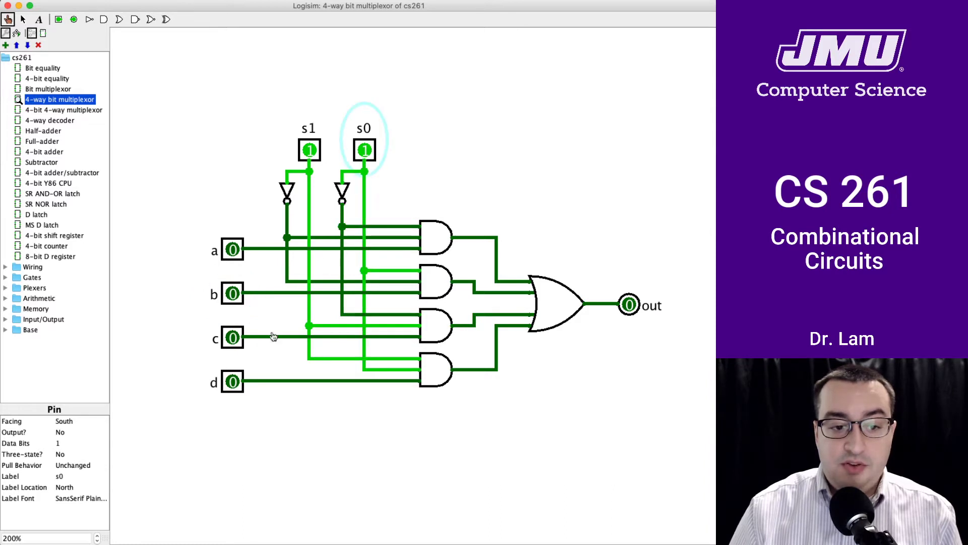
click(232, 381)
click(232, 381)
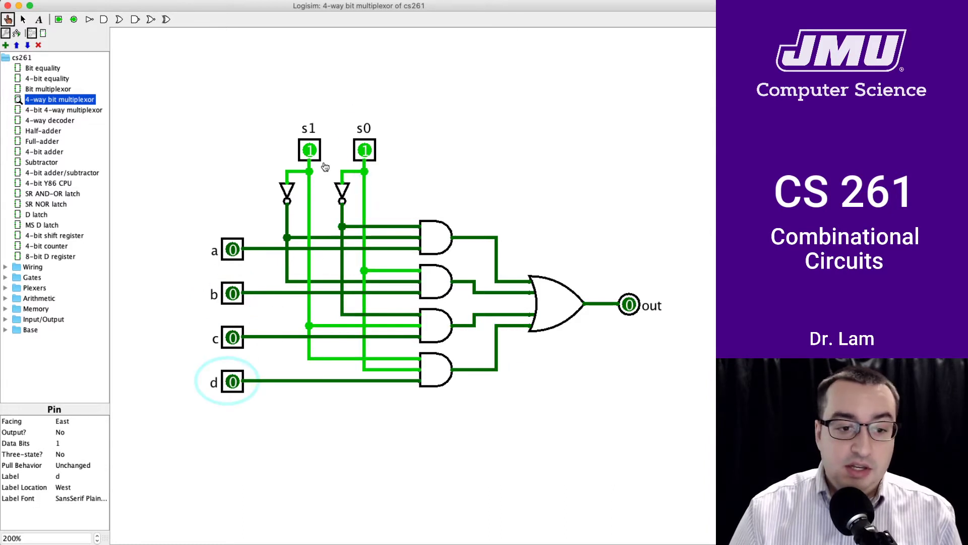
click(309, 150)
Clear select bit s0 so every multiplexor input reads 0
click(365, 150)
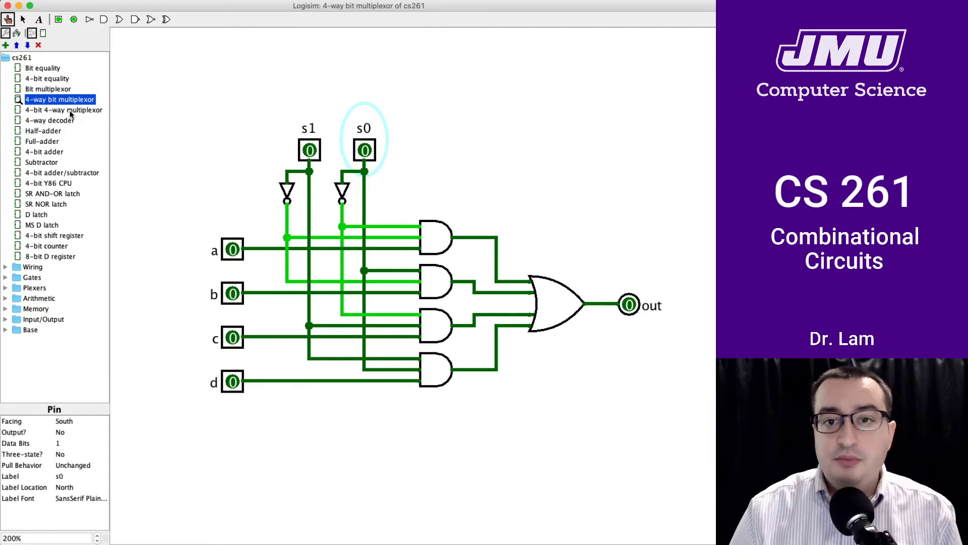
Open the 4-bit 4-way multiplexor, zoom to fit it, and inspect the first mux subcircuit
double_click(75, 112)
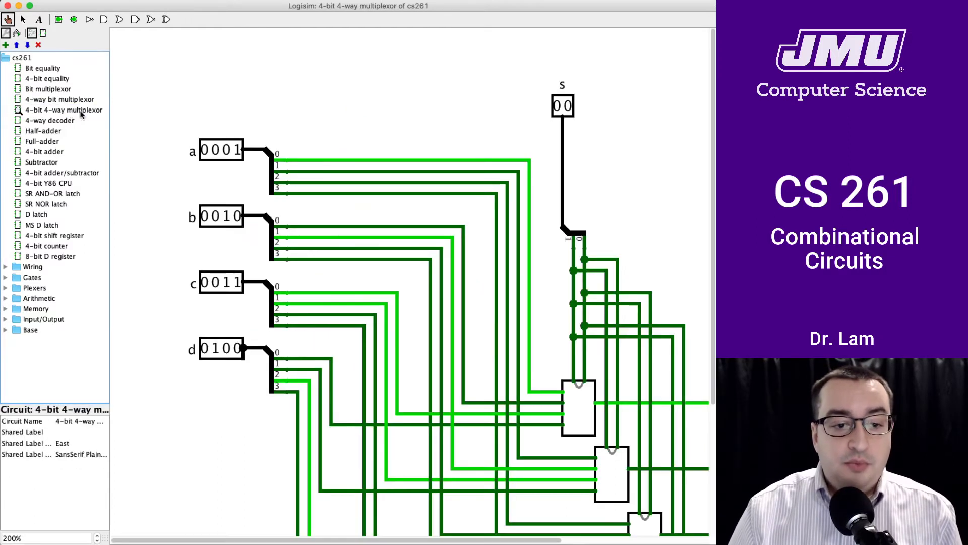
click(97, 540)
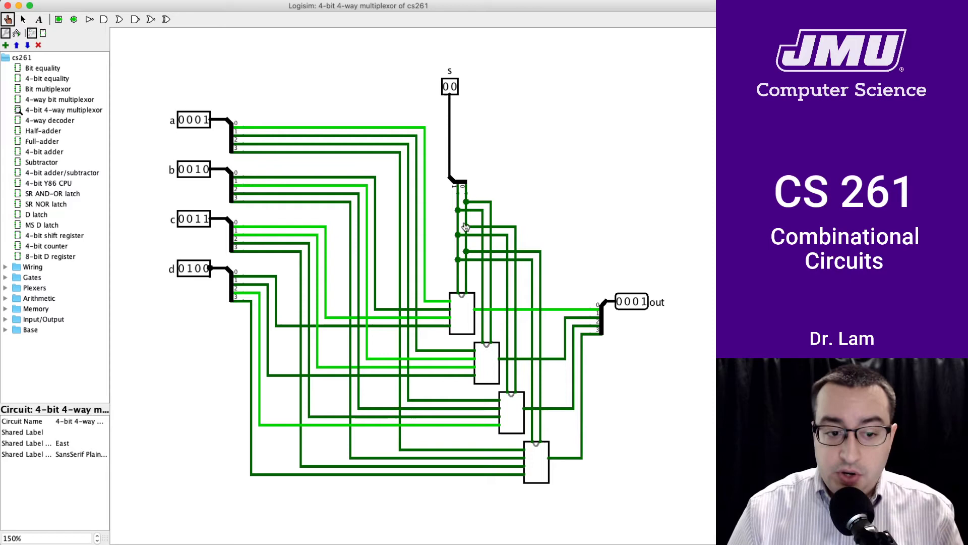
click(463, 314)
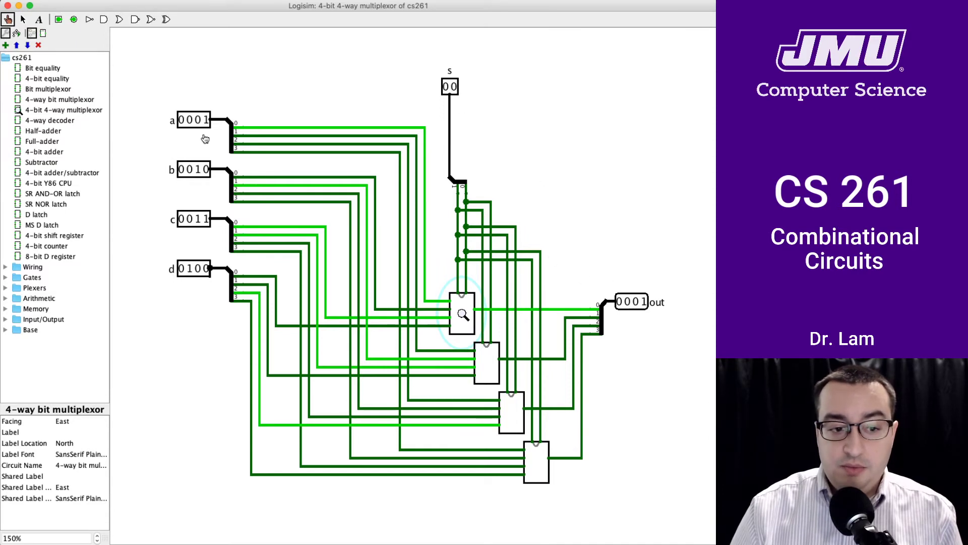
Cycle selector s through 01, 10, 11 and back to 00, with out returning to 0001
click(454, 88)
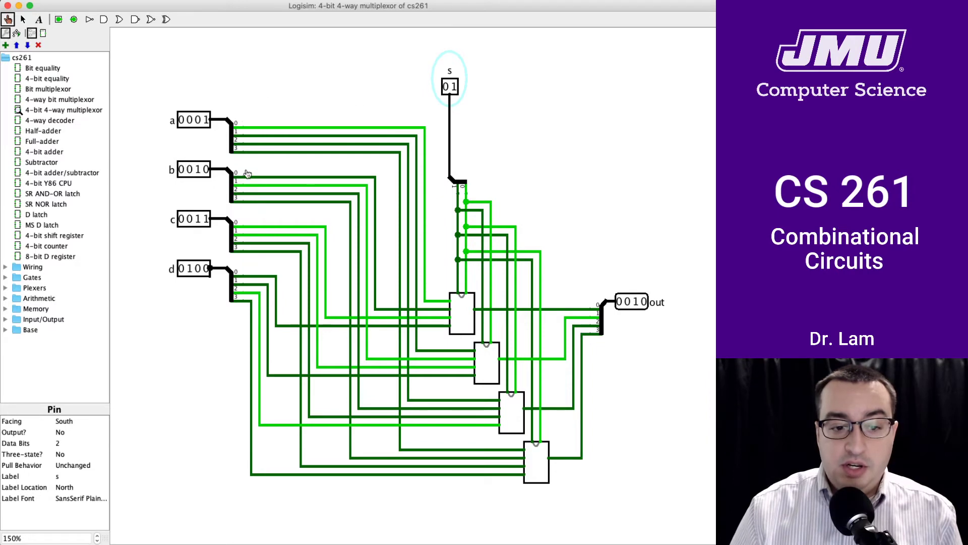
click(454, 87)
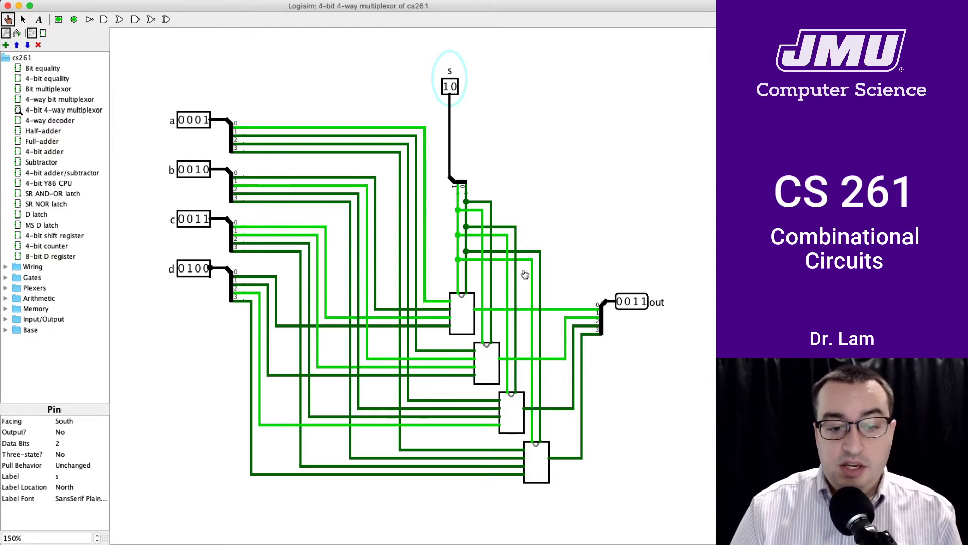
click(454, 87)
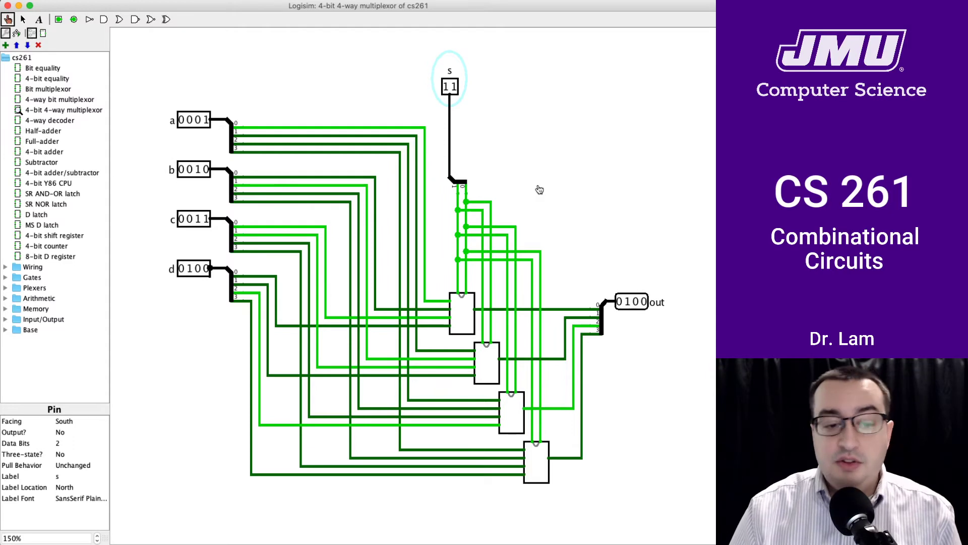
click(454, 88)
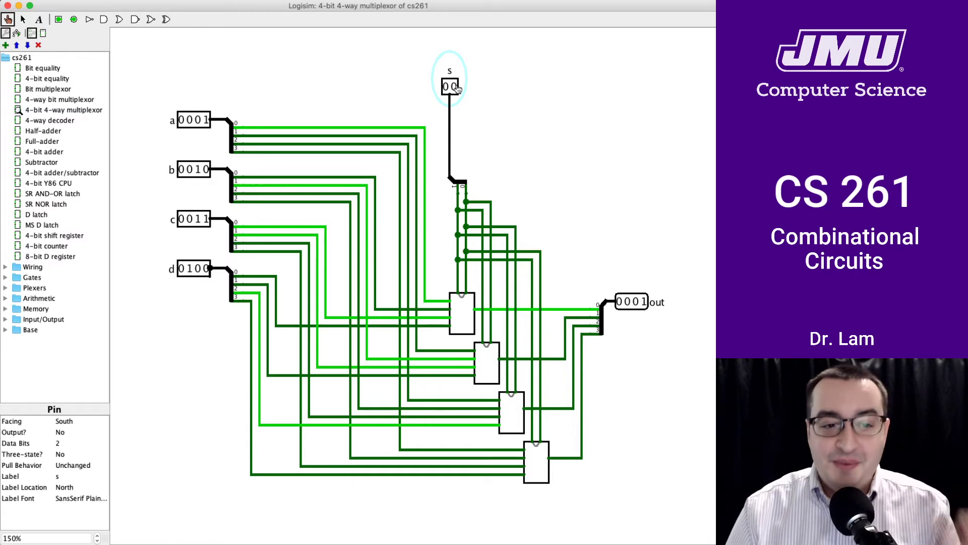
Open the 4-way decoder and step s1 s0 through 01, 00, 10, 11, lighting out1, out2, out3
double_click(50, 123)
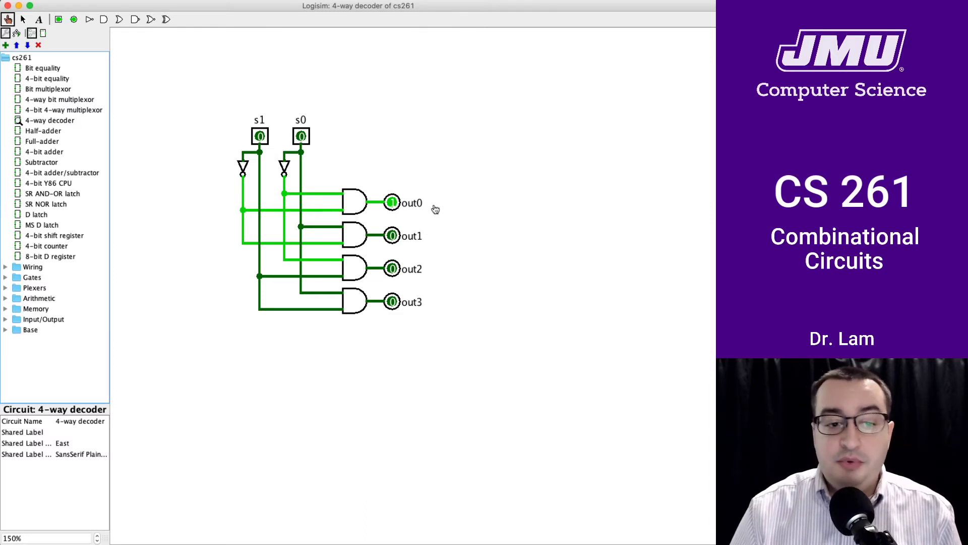
click(301, 124)
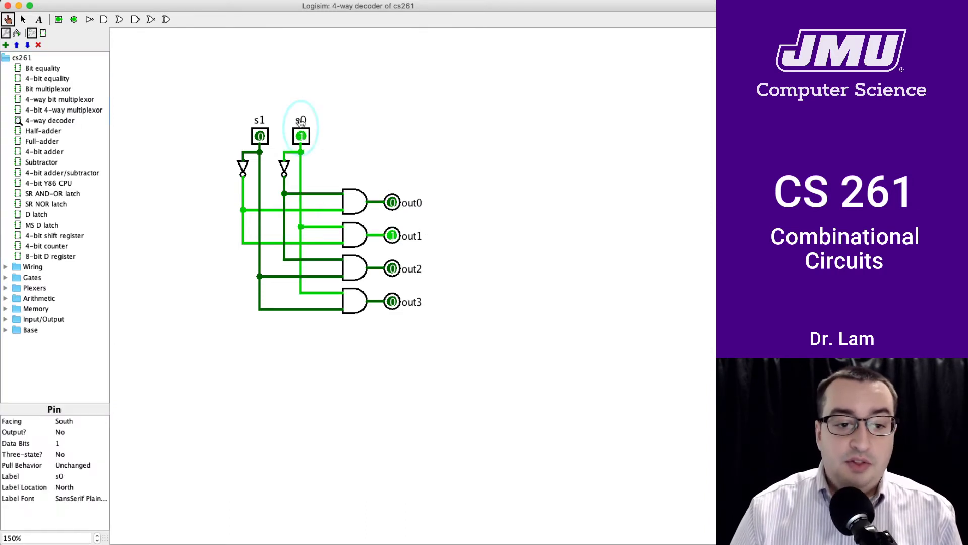
click(304, 141)
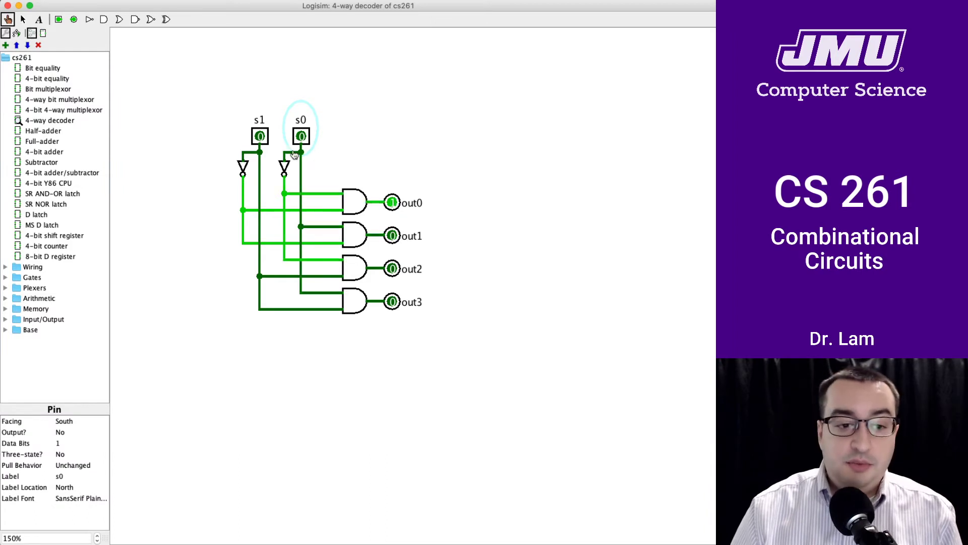
click(260, 137)
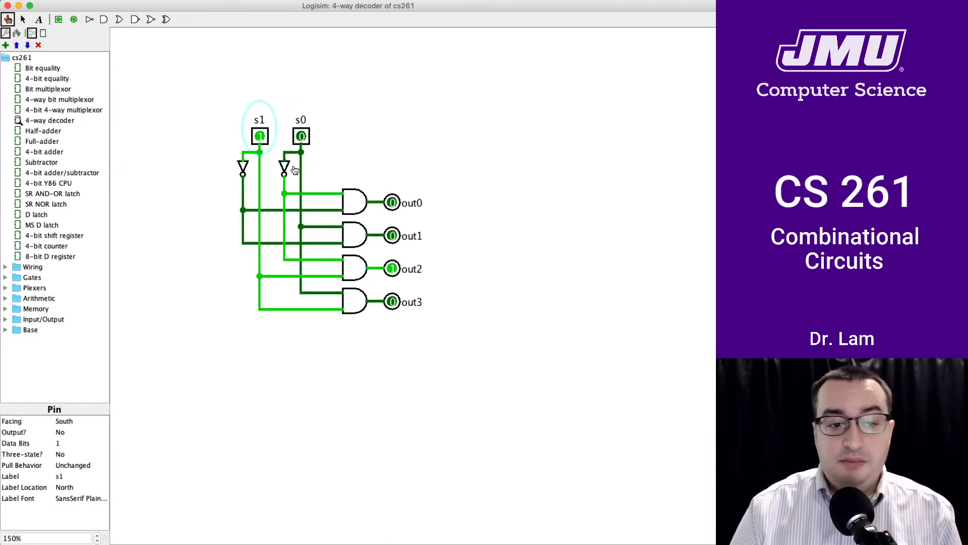
click(303, 137)
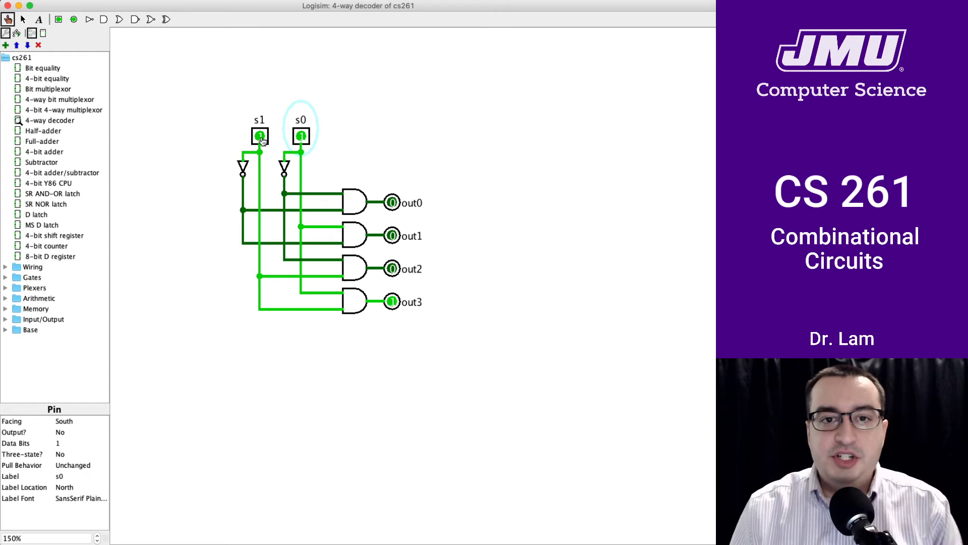
Open the Half-adder, toggle x and y singly, then set both to 1 for sum 0, carry 1
double_click(46, 132)
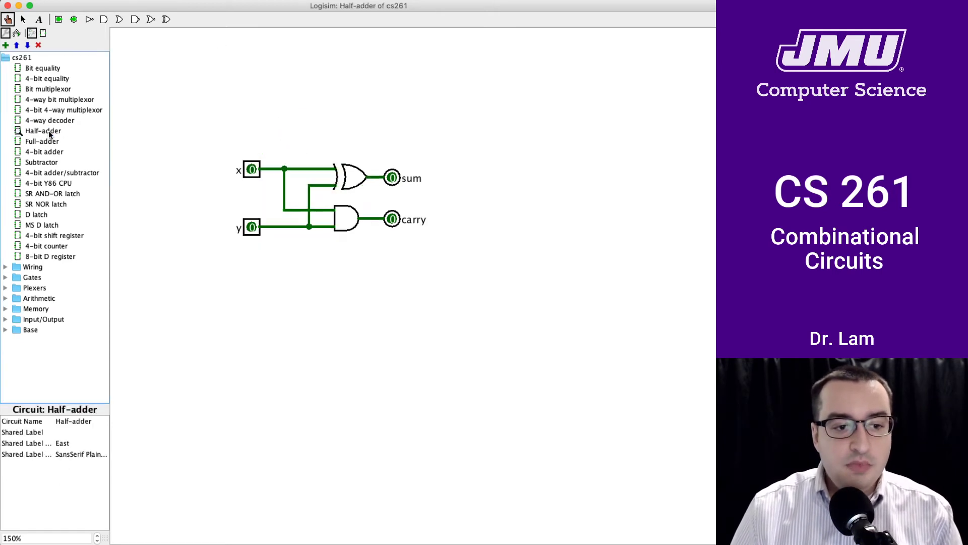
click(252, 170)
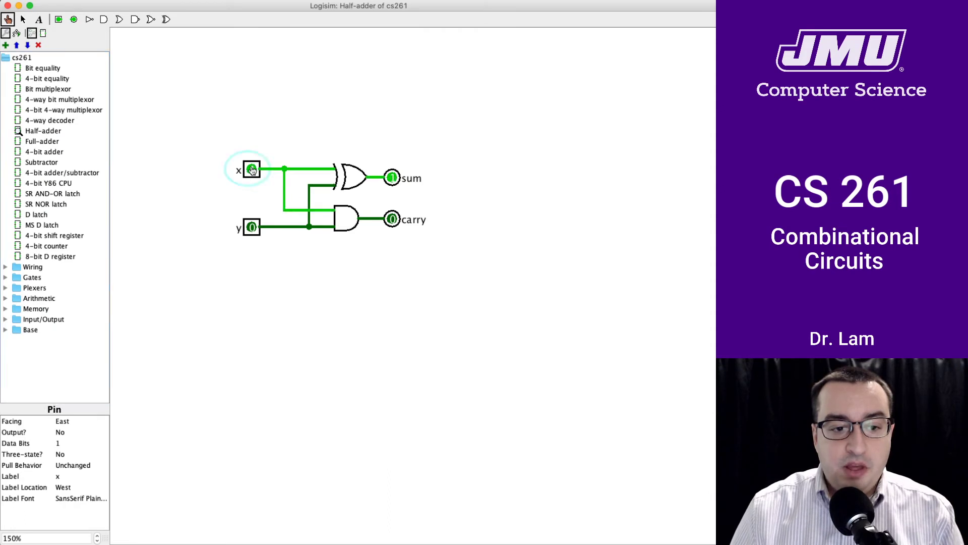
click(252, 170)
click(252, 227)
click(252, 227)
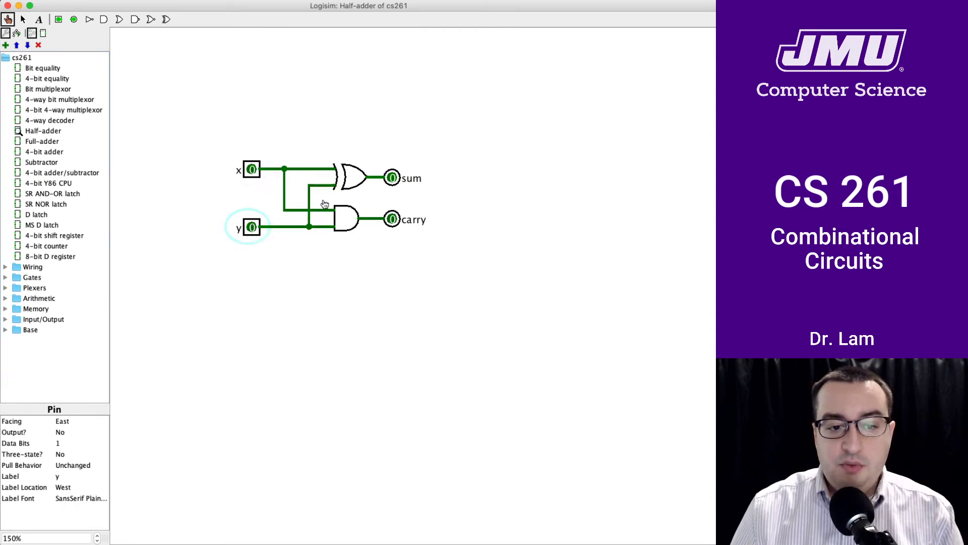
click(252, 228)
click(252, 170)
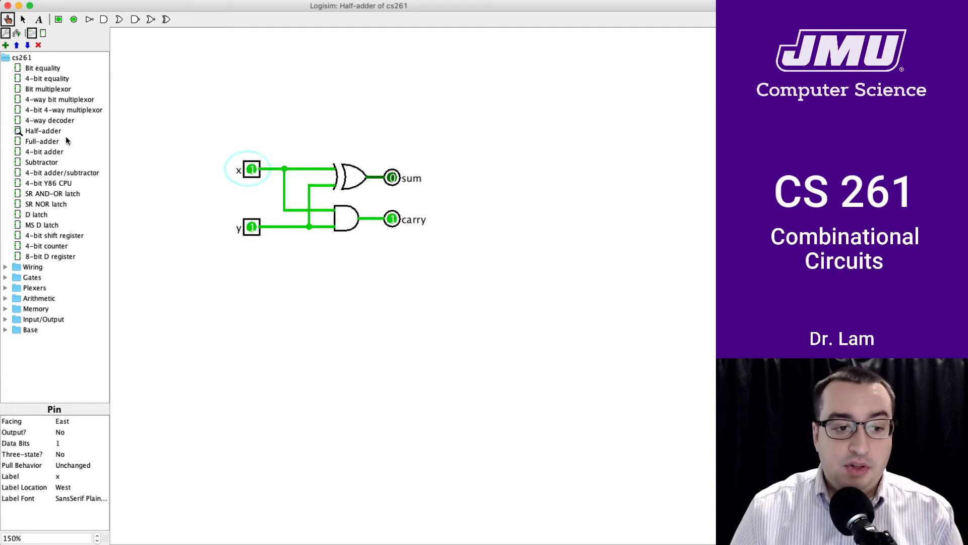
Open the Full-adder and set x, y and cin to 1, making sum and cout 1
double_click(41, 141)
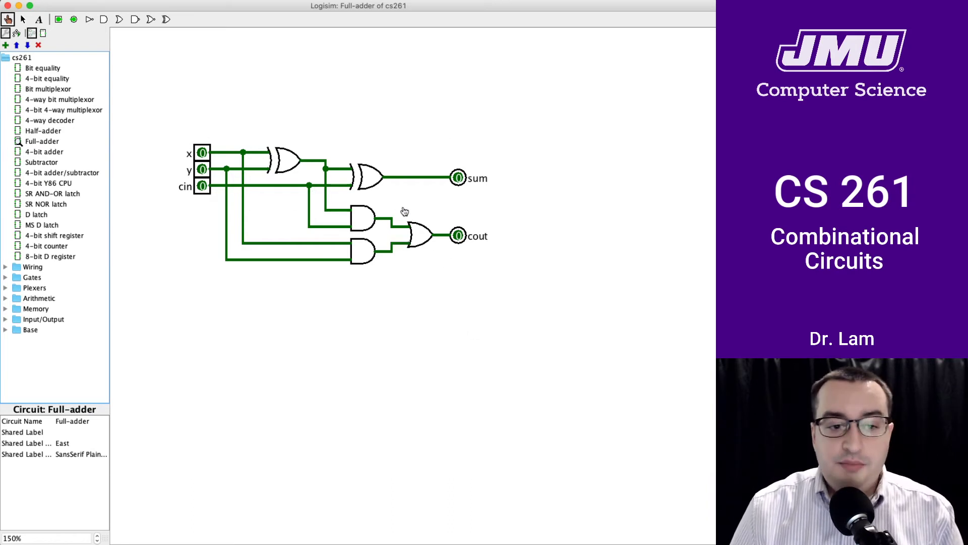
click(202, 153)
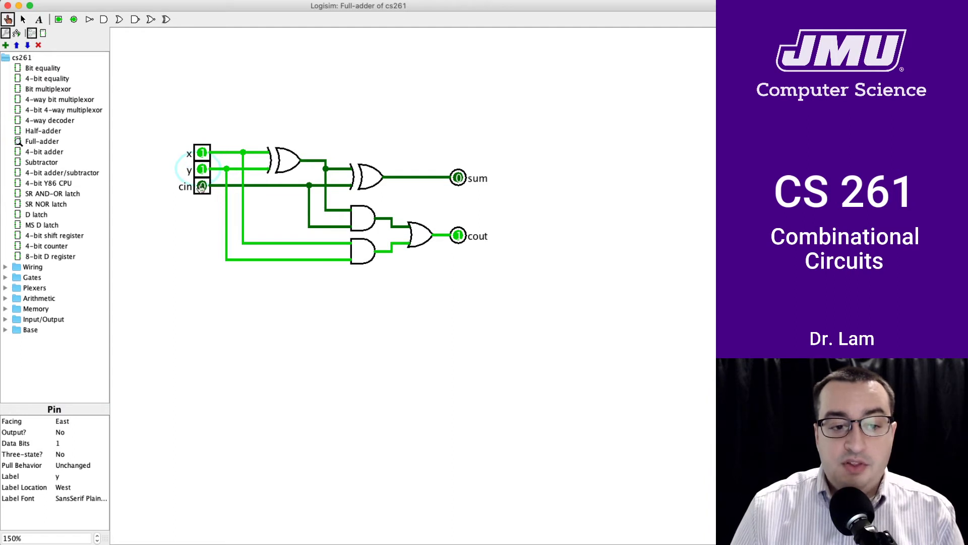
click(201, 186)
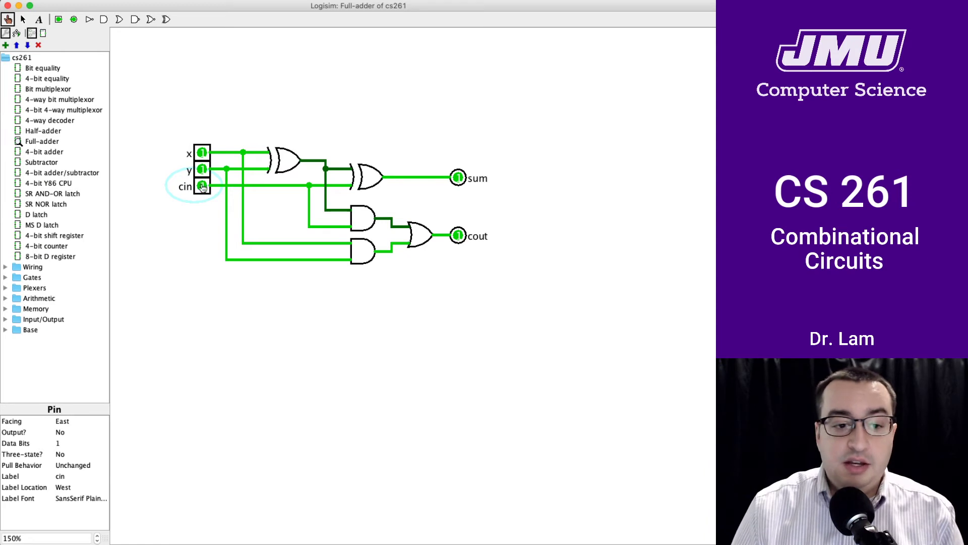
click(47, 152)
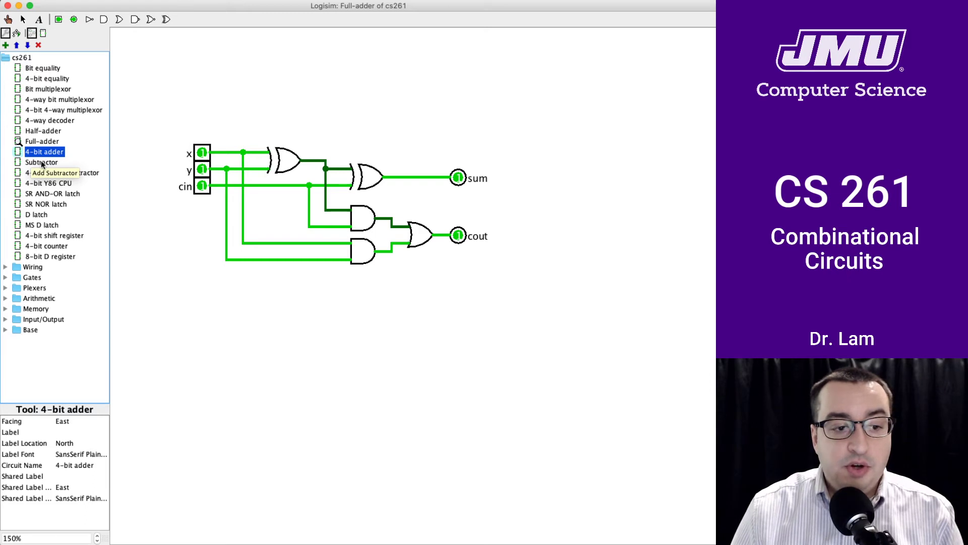
Open the Subtractor circuit, with x and y at 0 and diff and borrow at 0
double_click(41, 162)
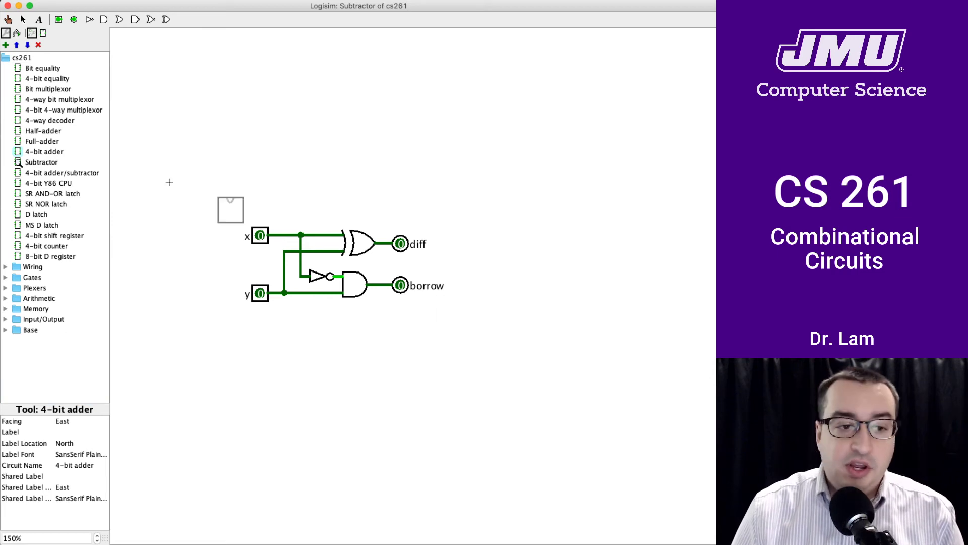
Open the 4-bit adder/subtractor and inspect its chain, where 0101 plus 0001 gives 0110
double_click(49, 173)
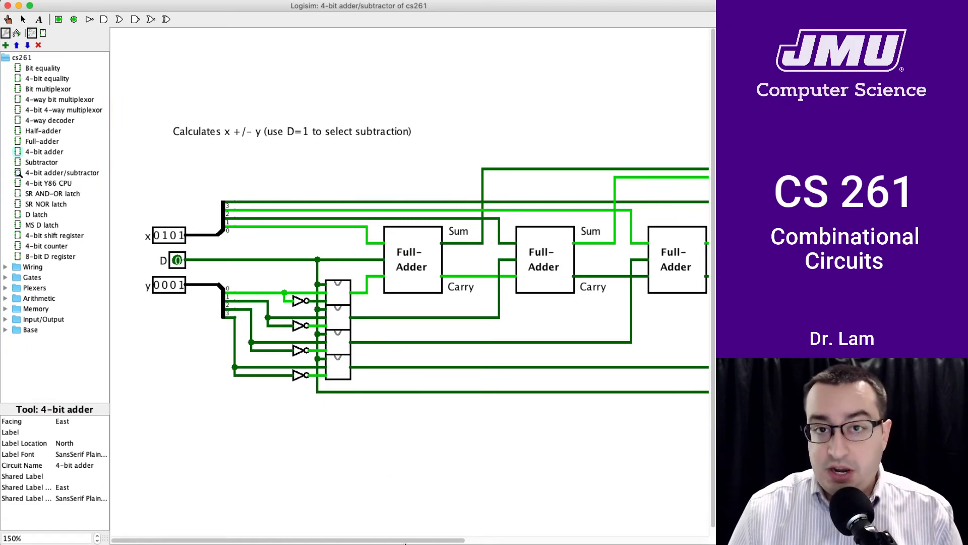
scroll(506, 539, right, 3)
scroll(506, 538, right, 10)
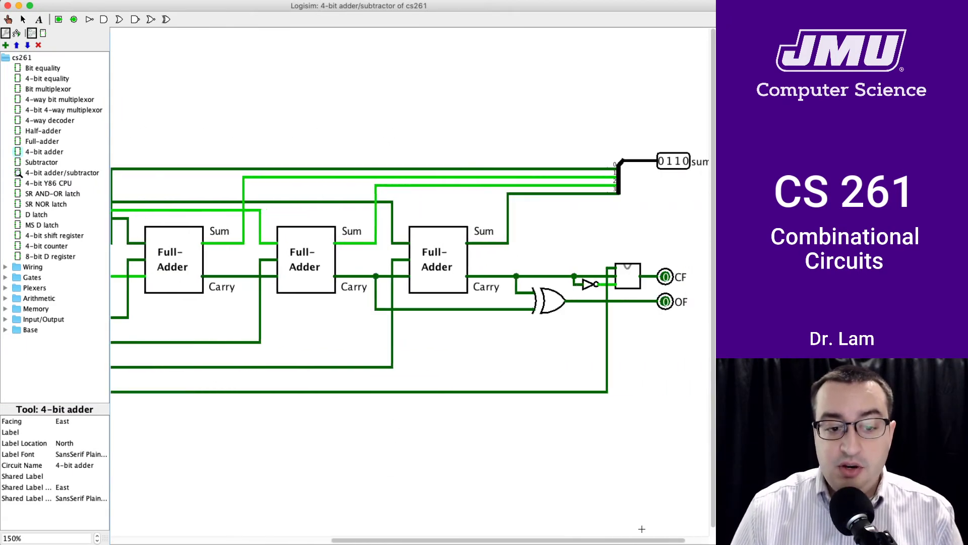
scroll(506, 538, right, 5)
scroll(461, 530, left, 10)
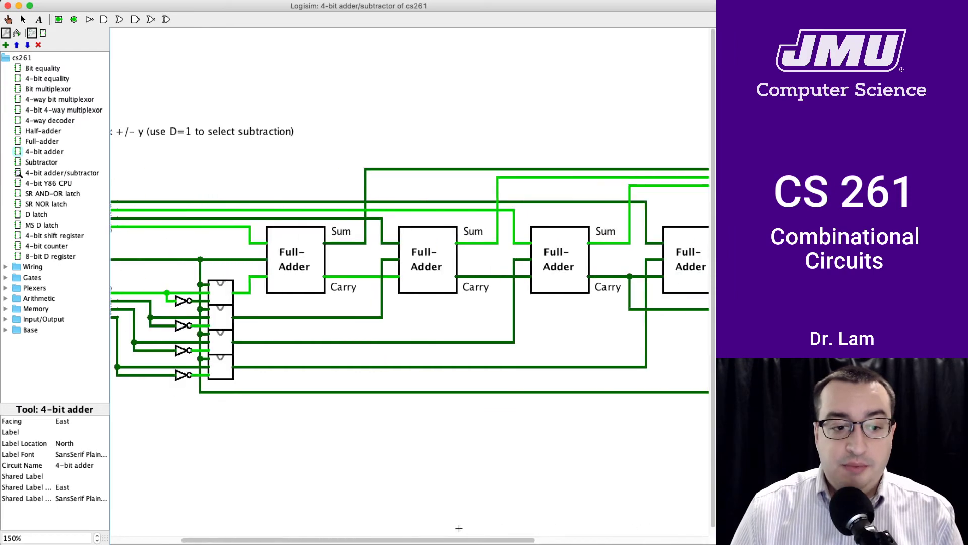
scroll(454, 530, left, 8)
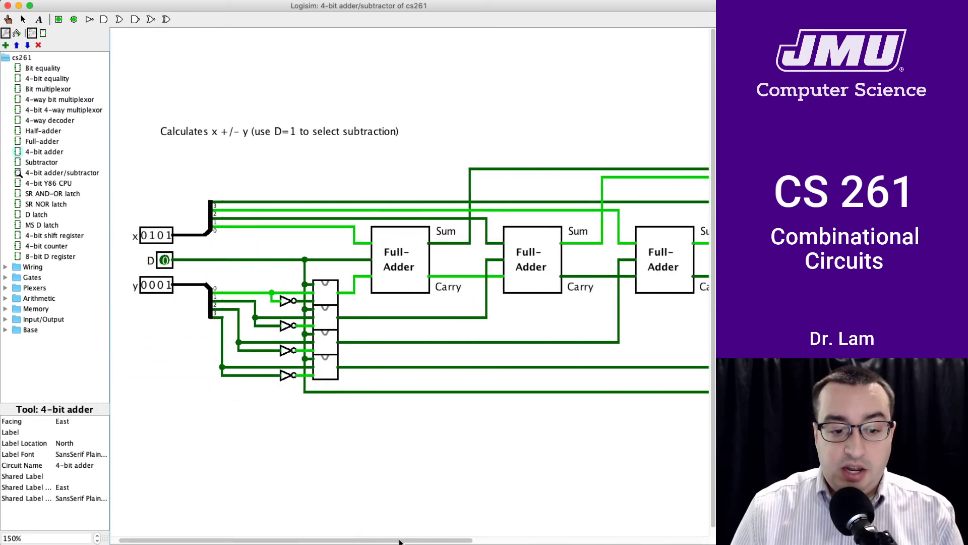
scroll(504, 528, right, 5)
scroll(605, 527, right, 3)
scroll(603, 529, left, 2)
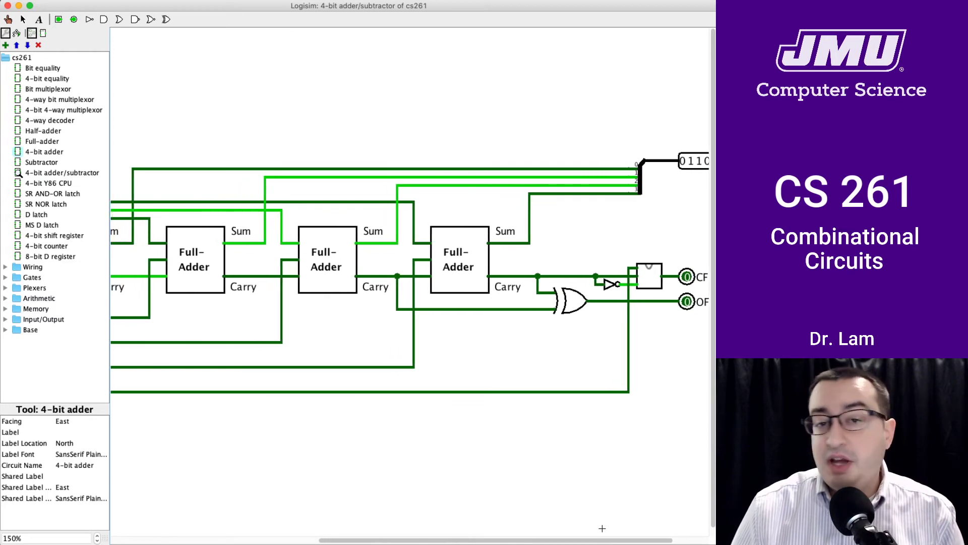
scroll(555, 524, left, 4)
scroll(453, 519, left, 4)
scroll(407, 515, left, 1)
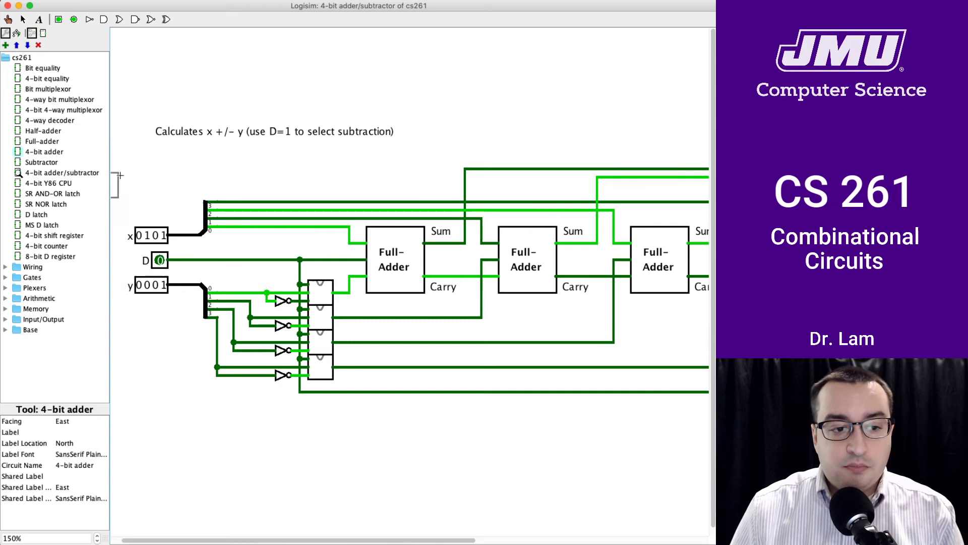
click(7, 19)
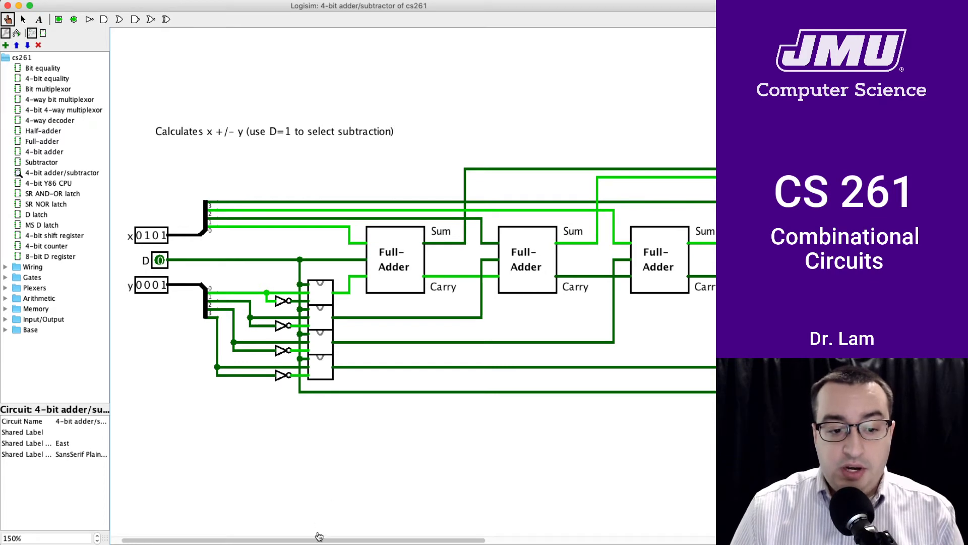
mouse_move(321, 541)
mouse_down()
mouse_move(600, 532)
mouse_move(276, 529)
mouse_up()
Set D to 1 so the 4-bit adder/subtractor performs subtraction
click(177, 260)
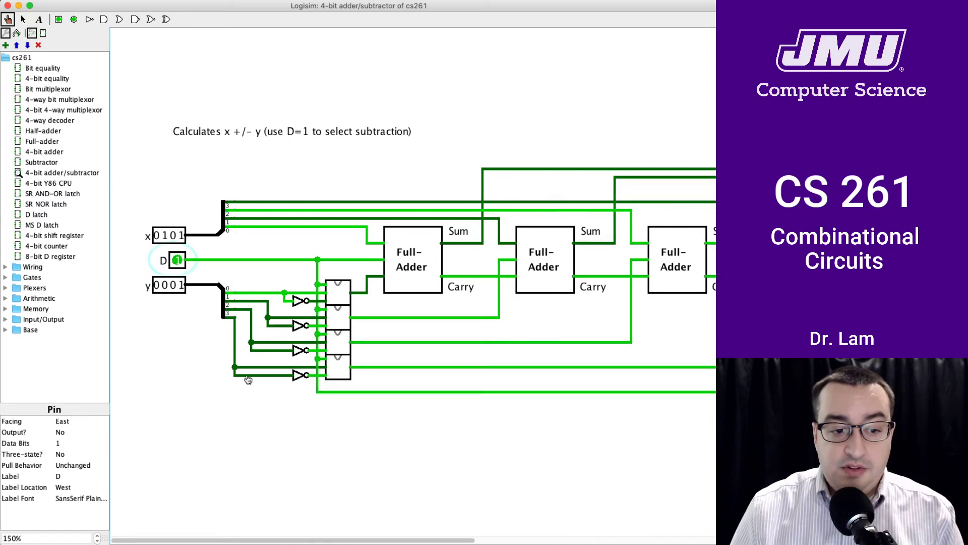
drag(327, 540, 569, 538)
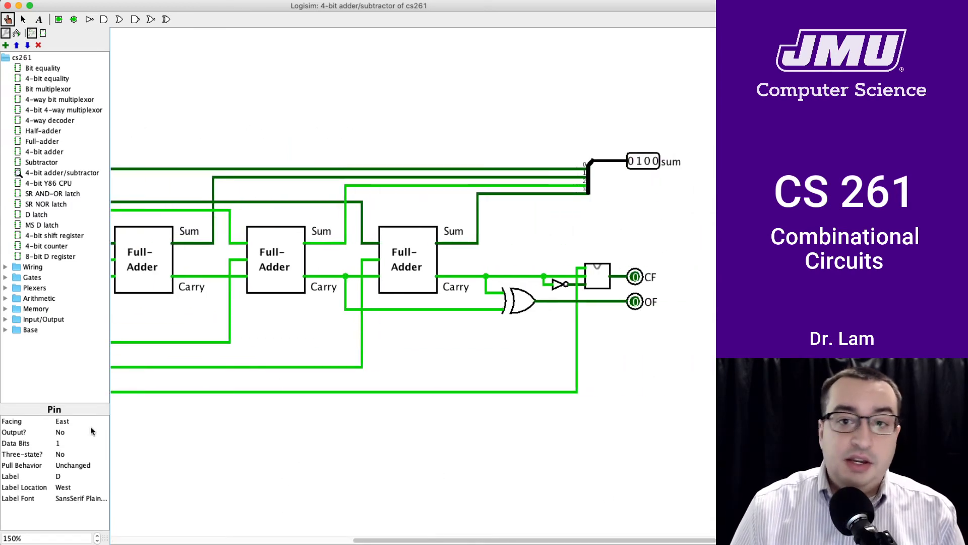
drag(443, 539, 386, 541)
Inspect the last full-adder in the chain and the bit multiplexor feeding CF
click(513, 260)
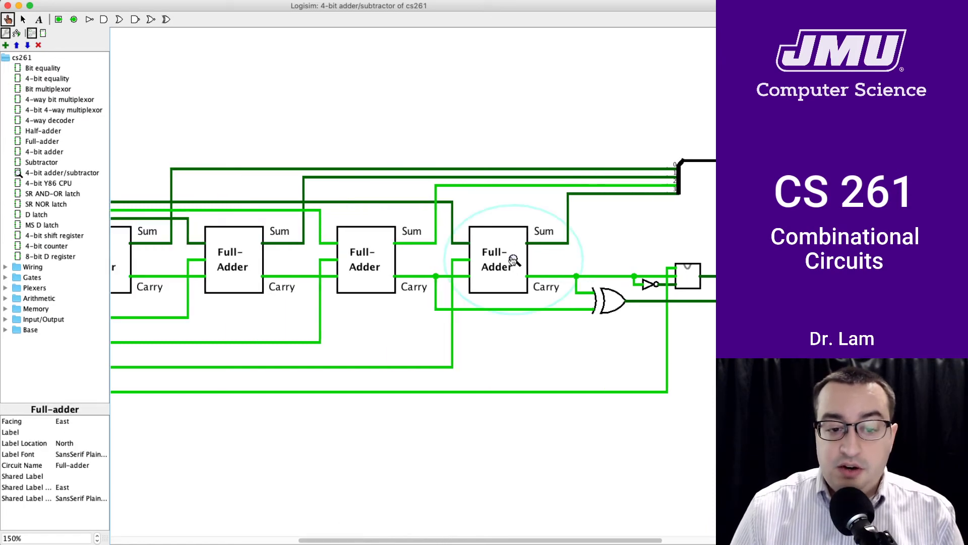
drag(492, 540, 606, 420)
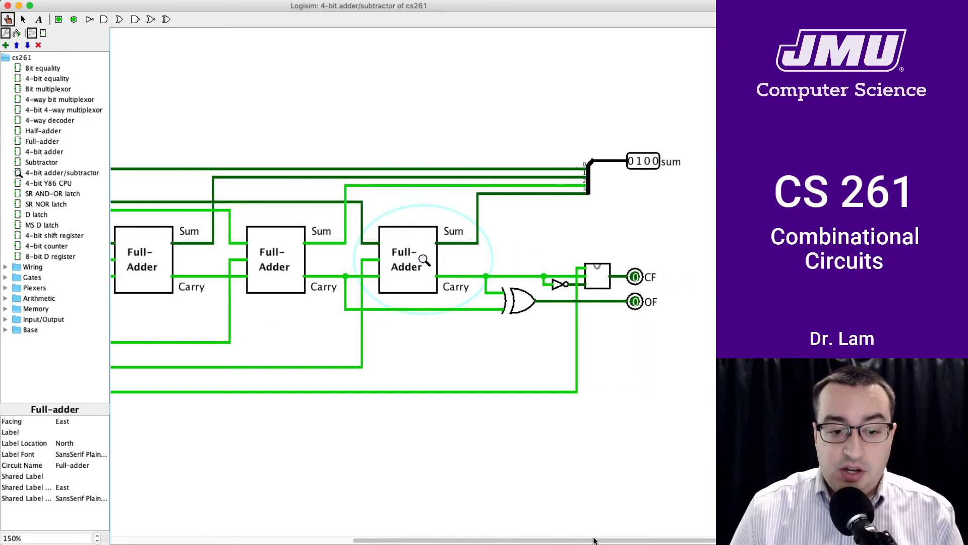
click(597, 276)
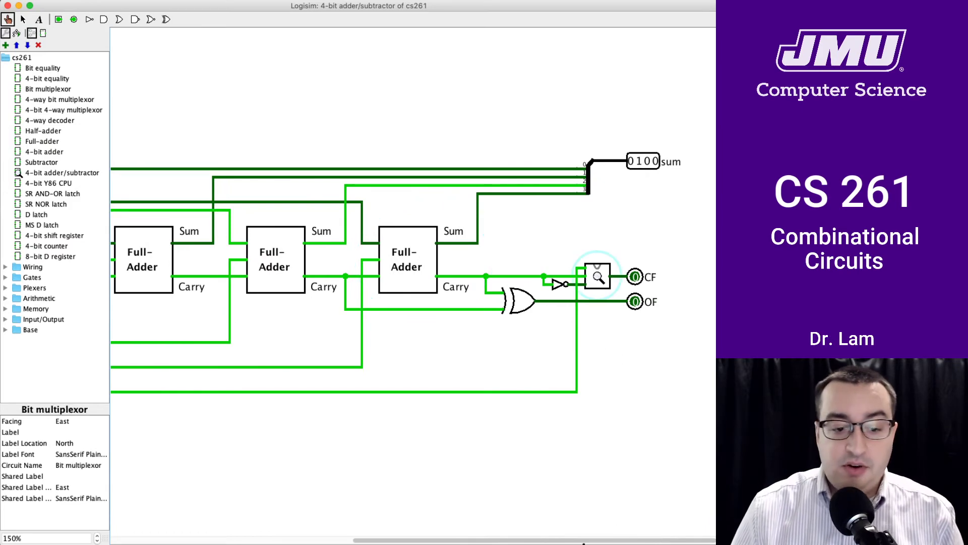
mouse_move(559, 538)
mouse_down()
mouse_move(464, 536)
mouse_move(630, 426)
mouse_up()
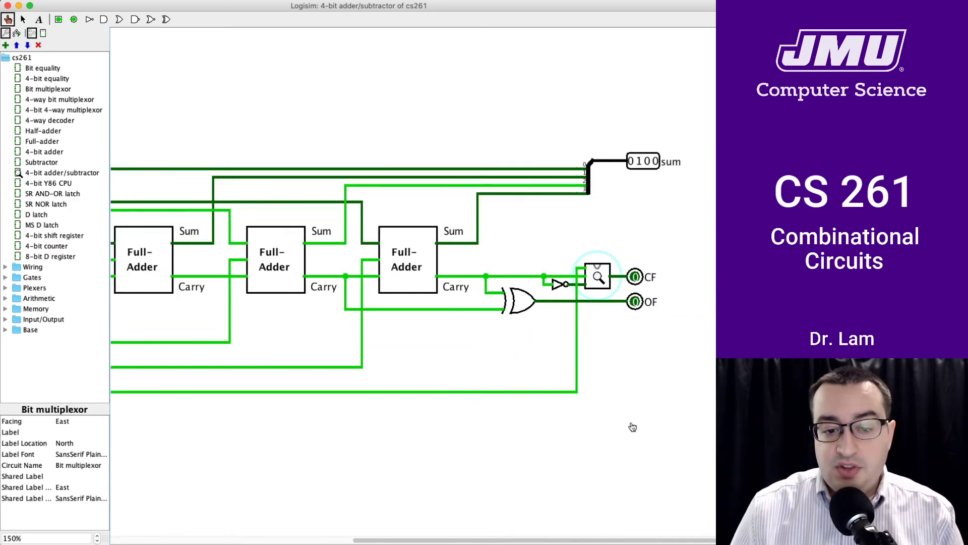
drag(559, 537, 271, 507)
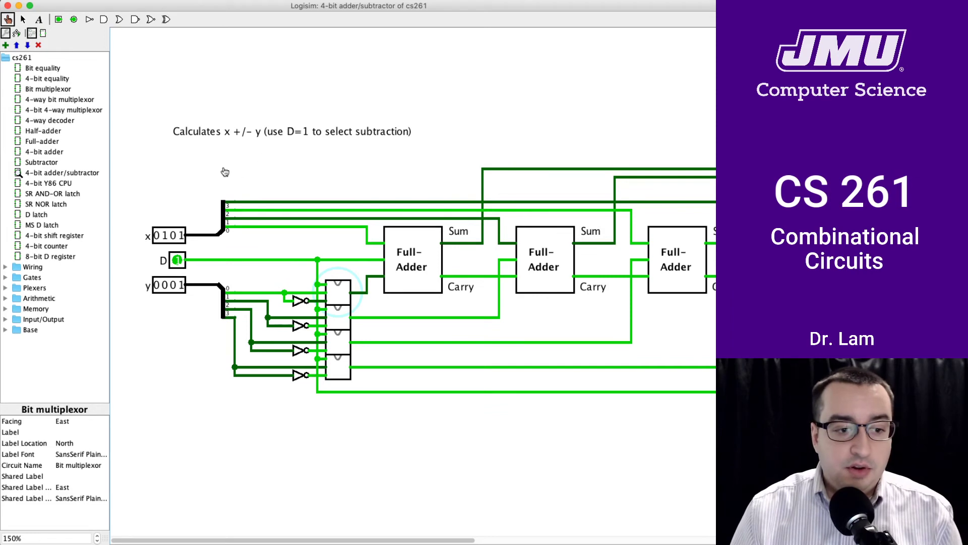
double_click(58, 183)
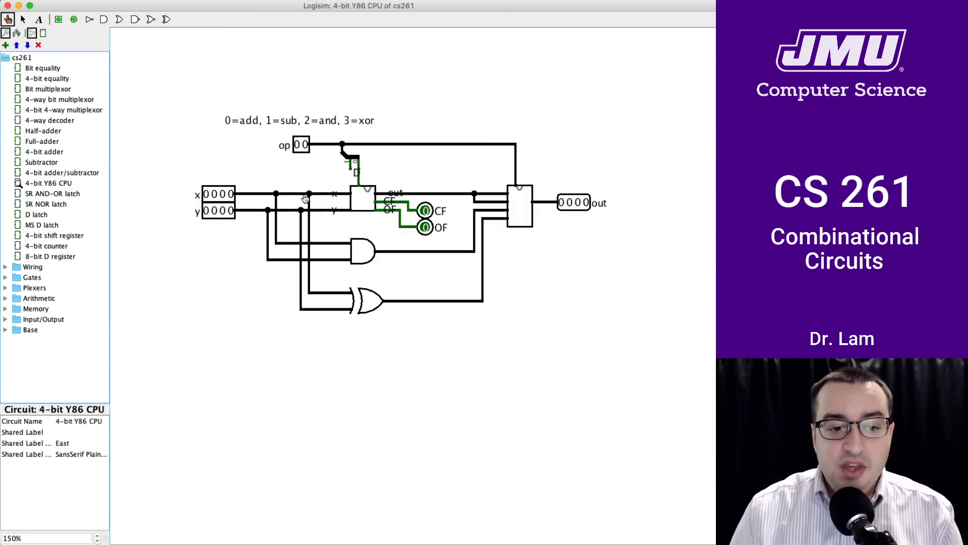
click(360, 201)
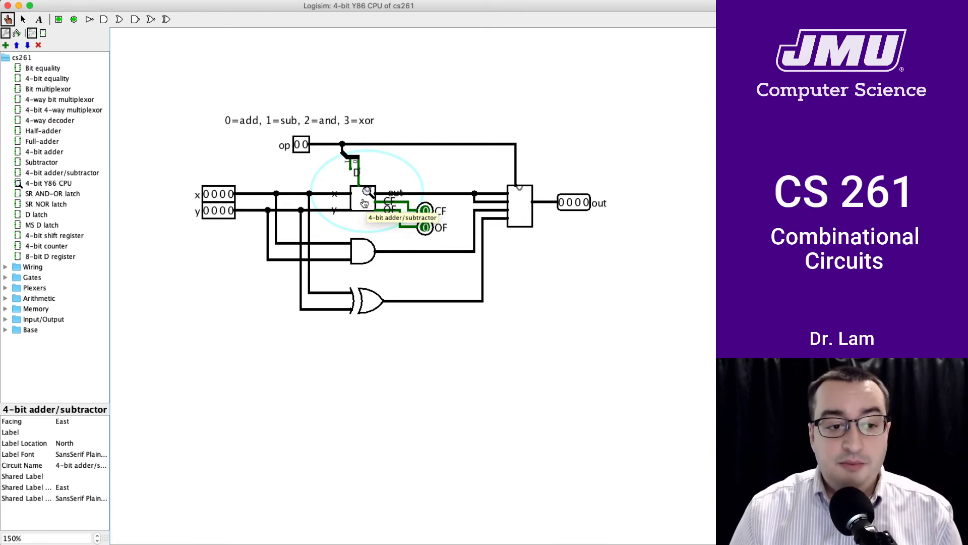
double_click(69, 176)
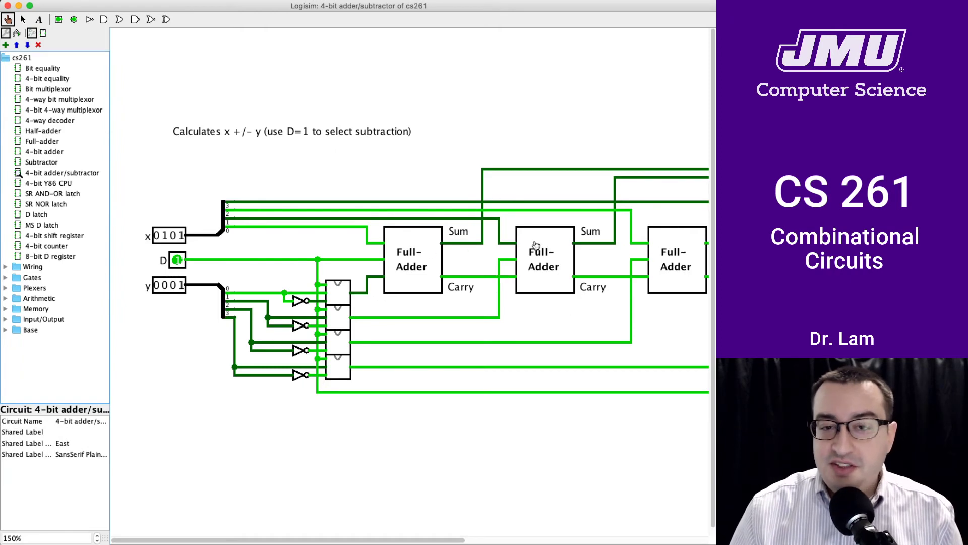
double_click(67, 185)
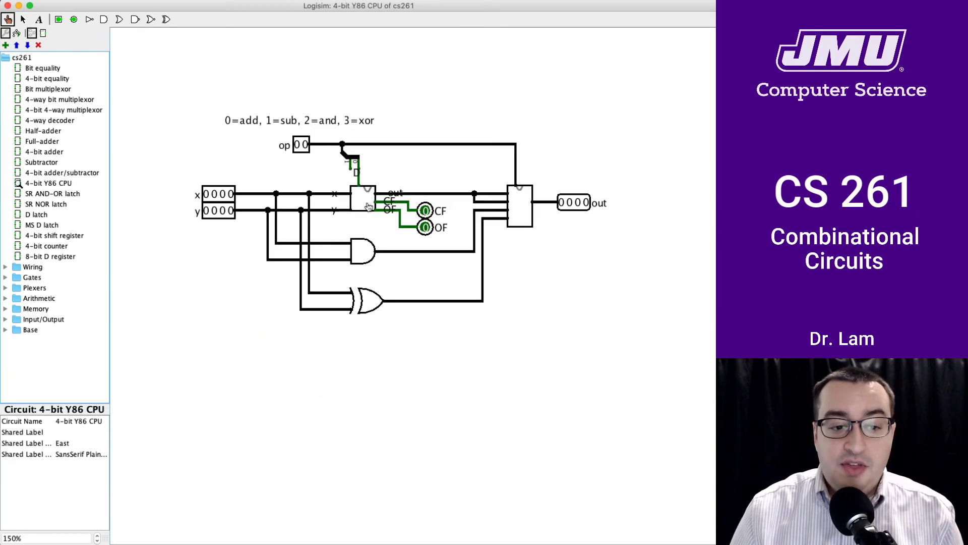
click(364, 202)
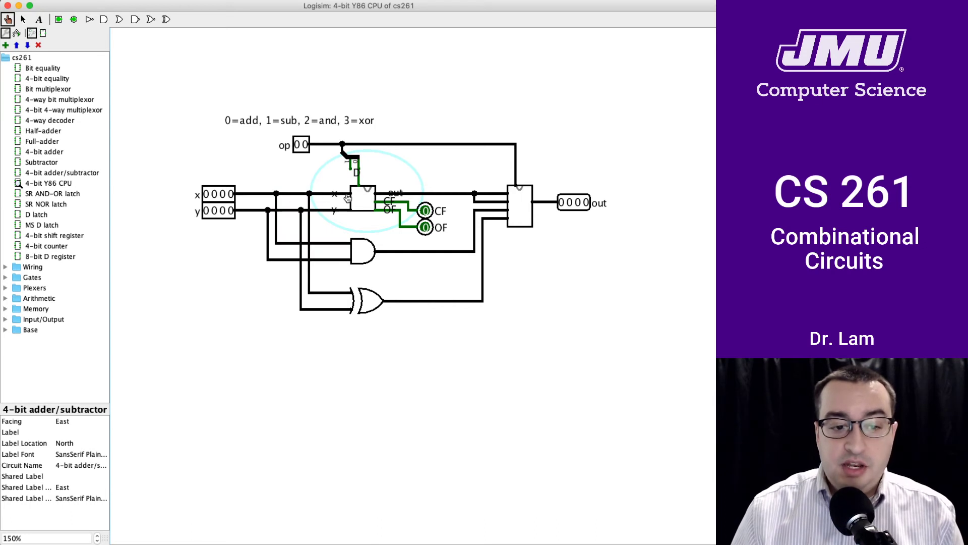
click(300, 146)
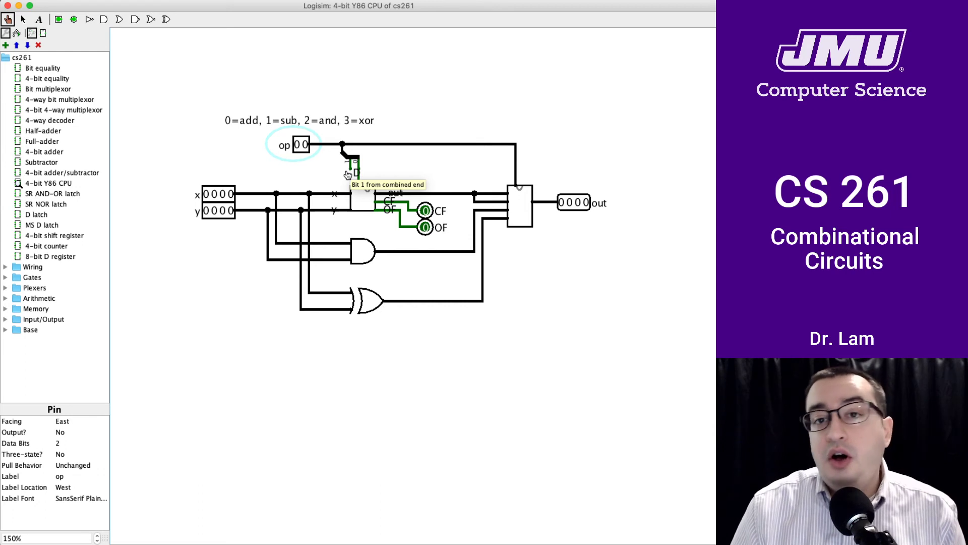
click(520, 207)
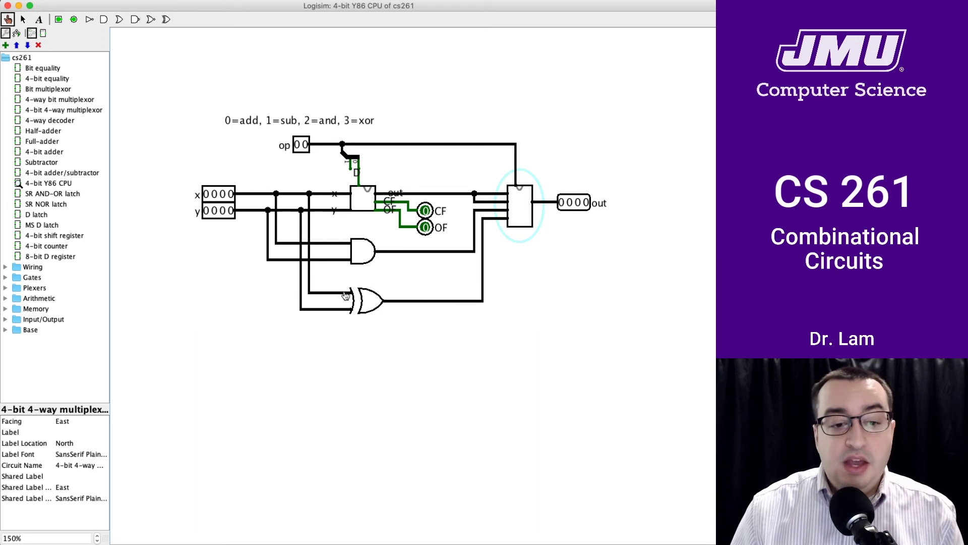
click(24, 20)
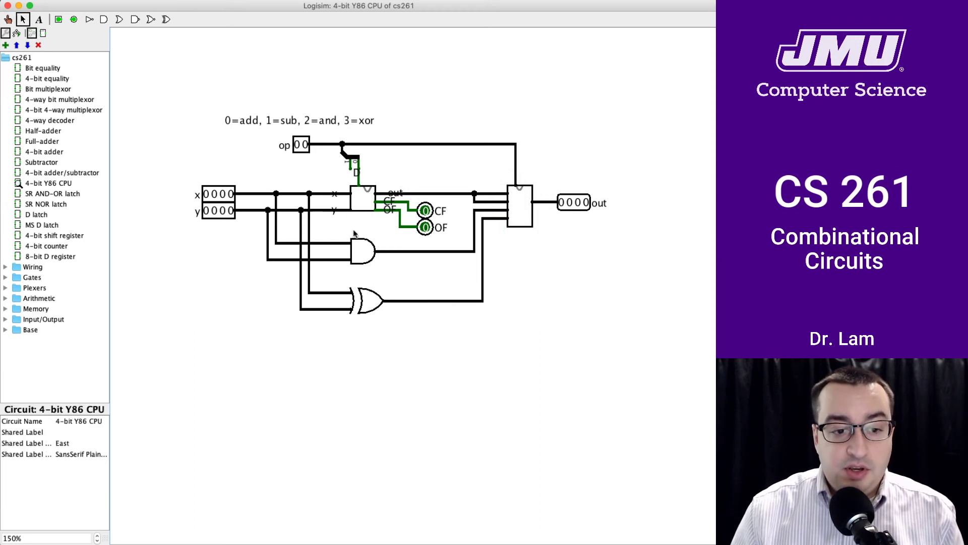
click(364, 246)
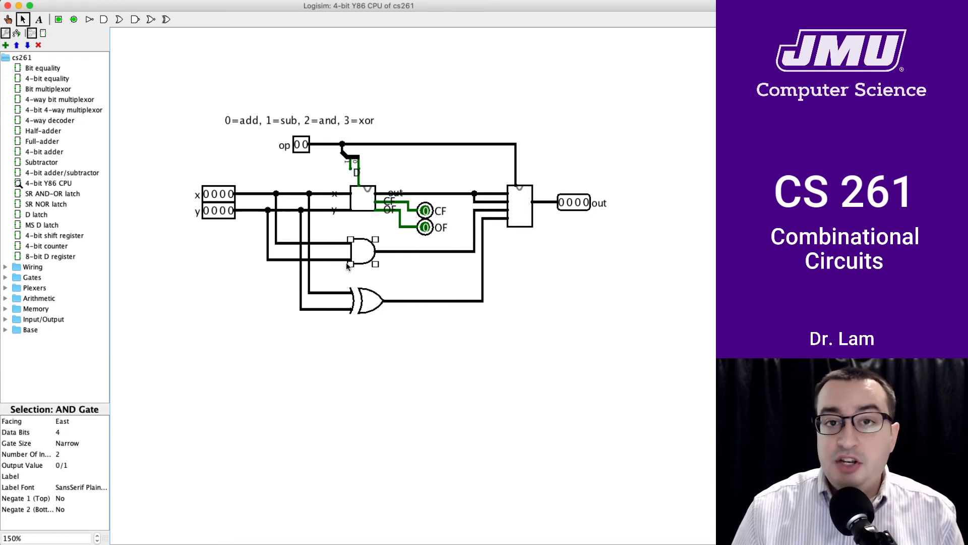
click(429, 251)
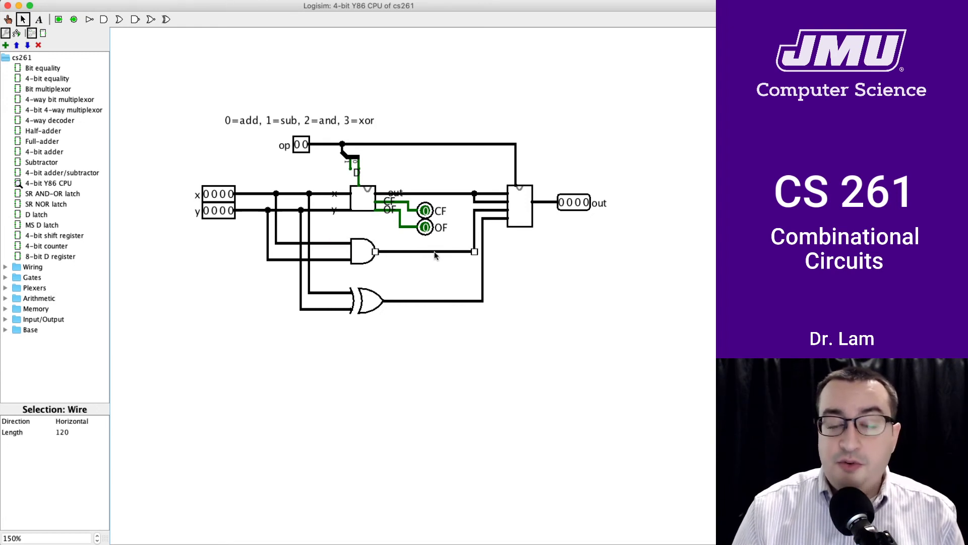
click(9, 20)
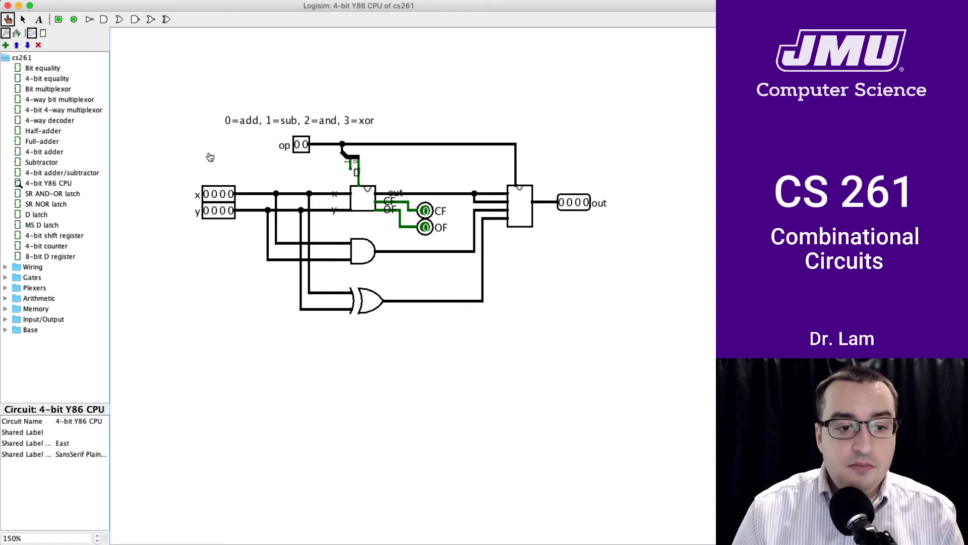
Set x to 1010 and y to 1001, toggling op to subtract and back to add
click(232, 212)
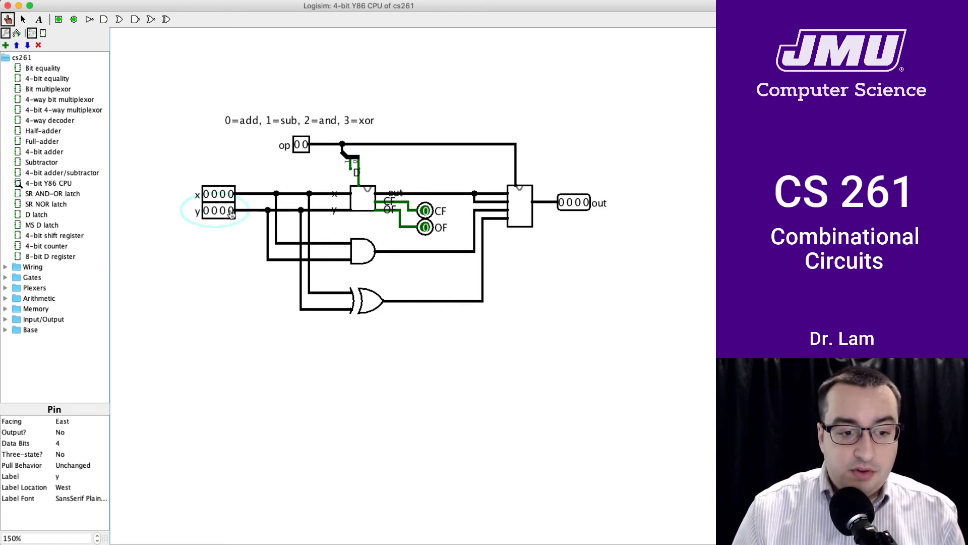
click(223, 195)
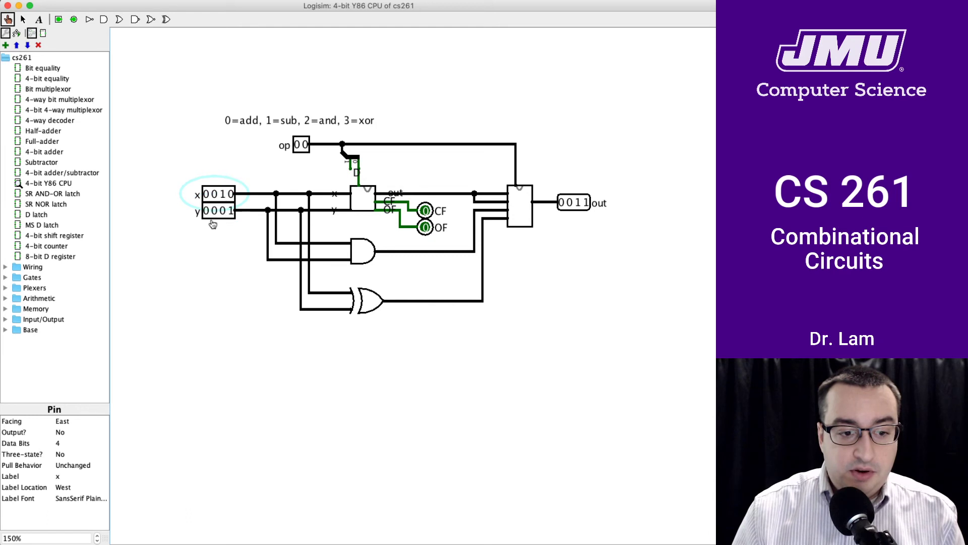
click(208, 211)
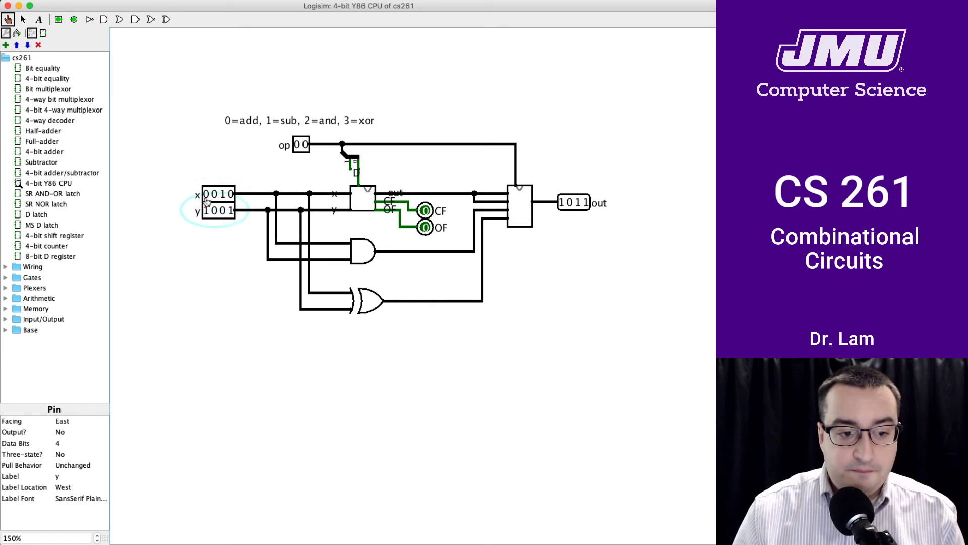
click(206, 195)
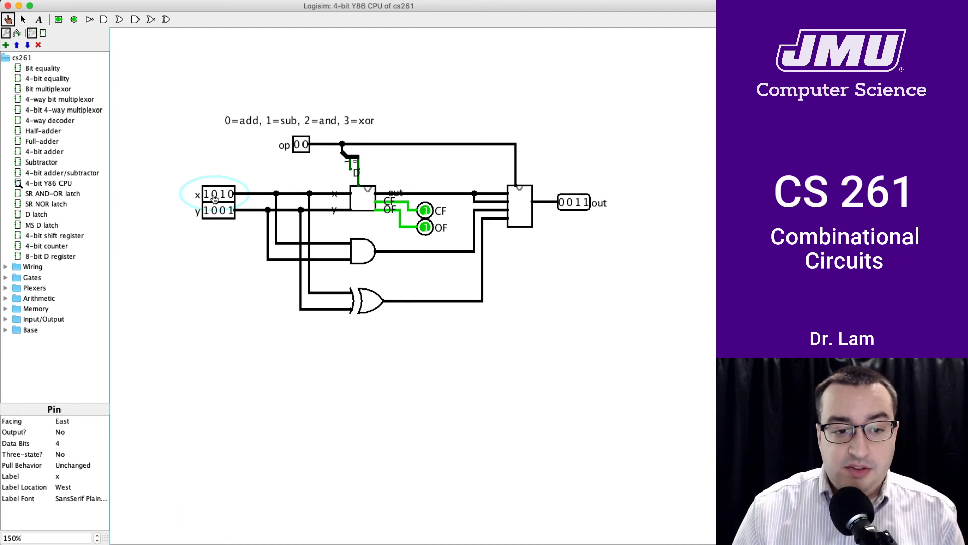
click(303, 146)
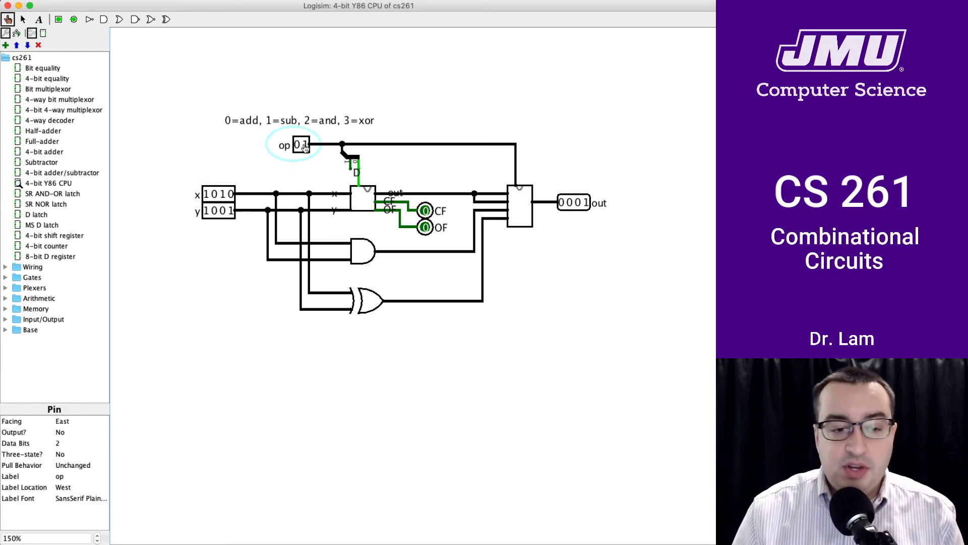
click(303, 147)
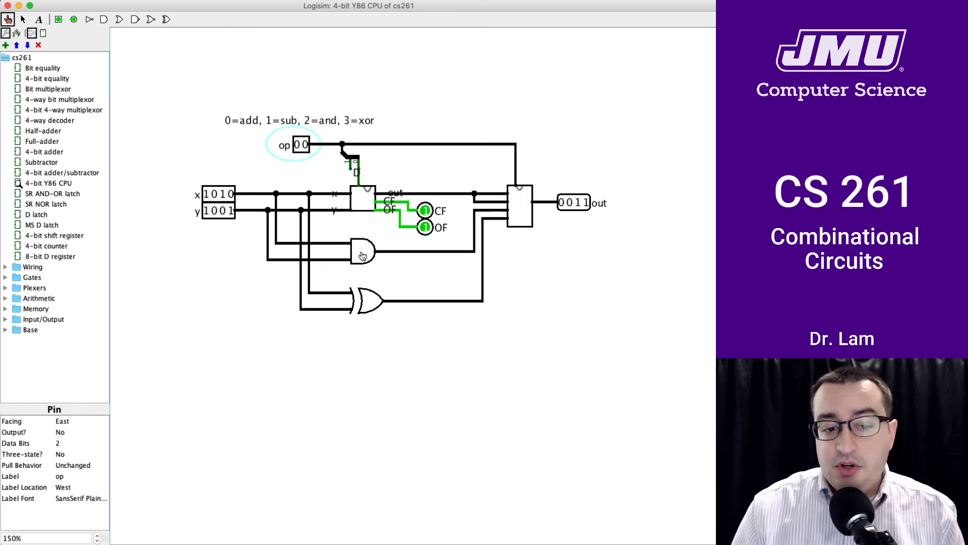
Probe the AND and XOR gate outputs, then select the adder/subtractor component
click(395, 254)
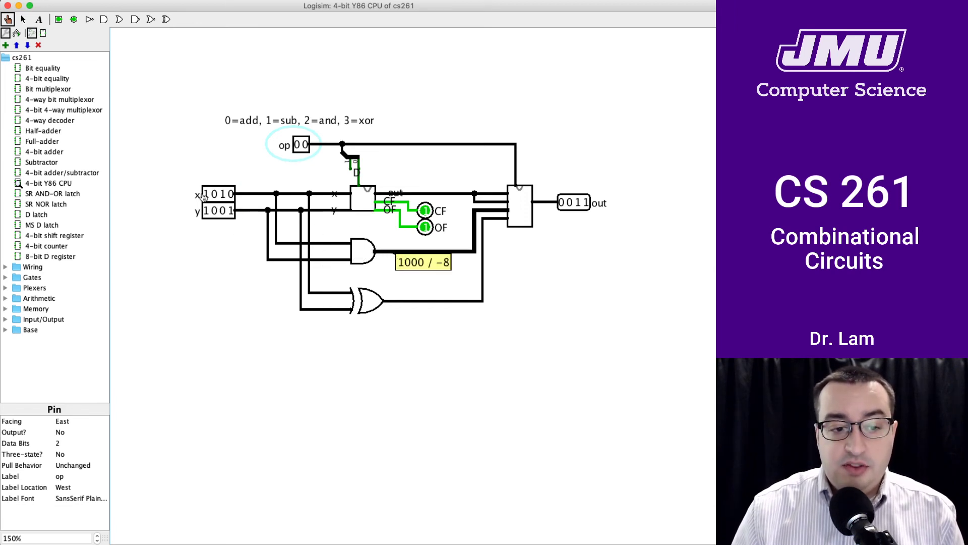
click(208, 211)
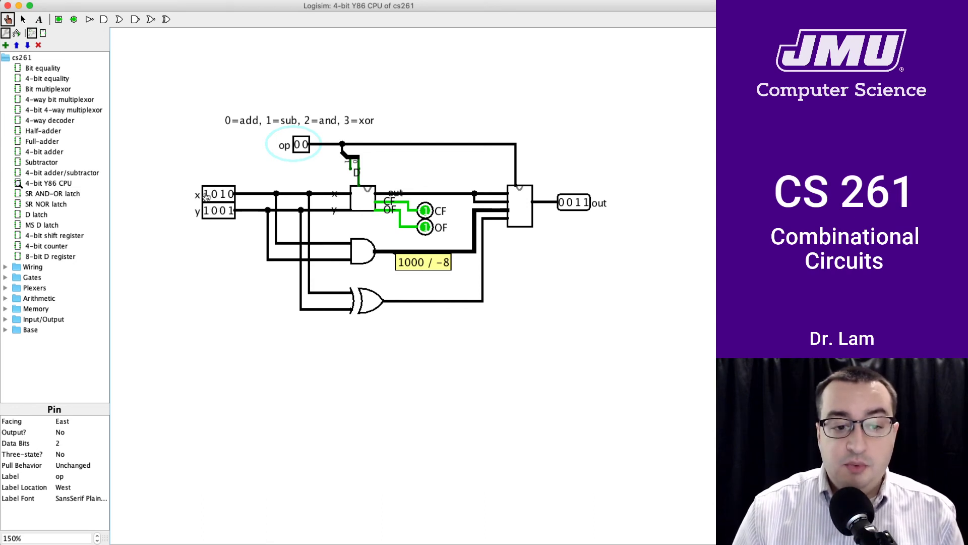
click(411, 301)
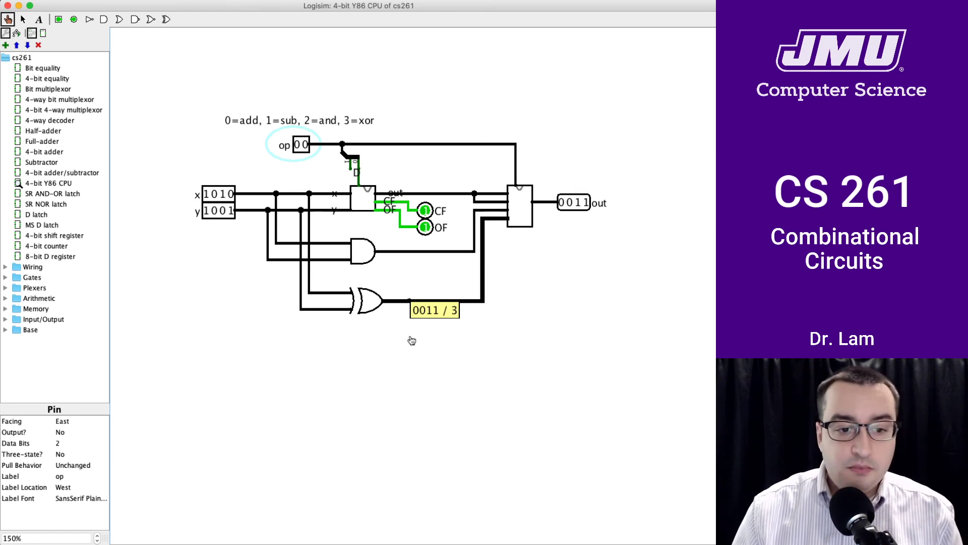
click(497, 259)
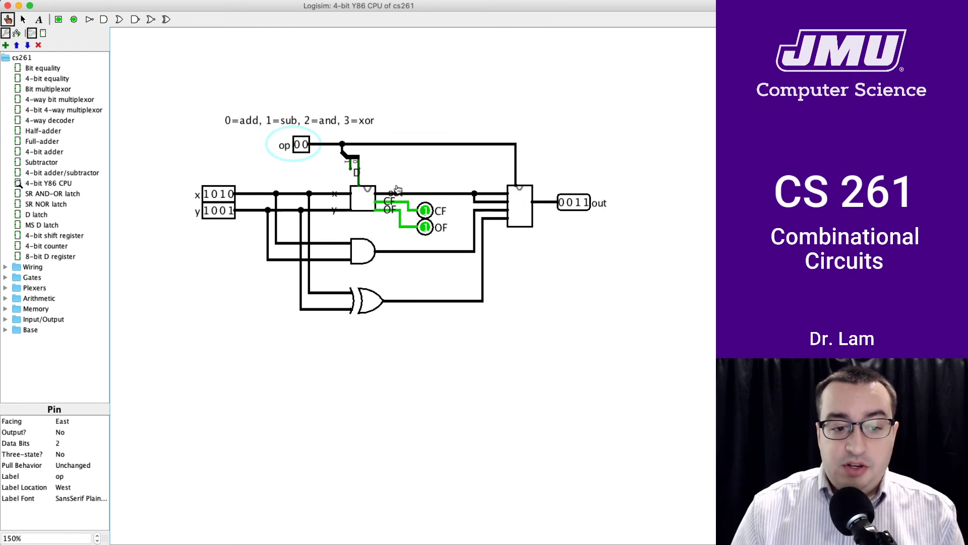
click(359, 199)
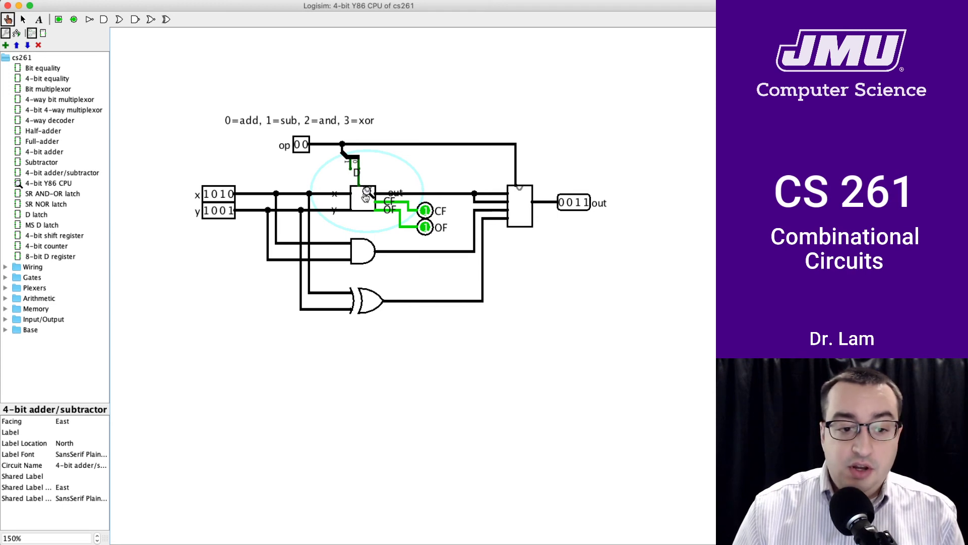
click(367, 192)
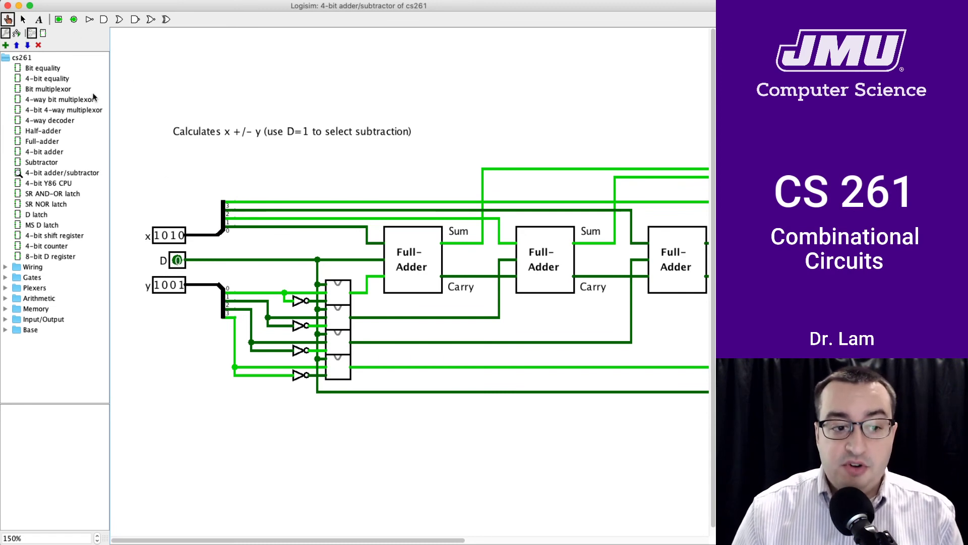
double_click(55, 184)
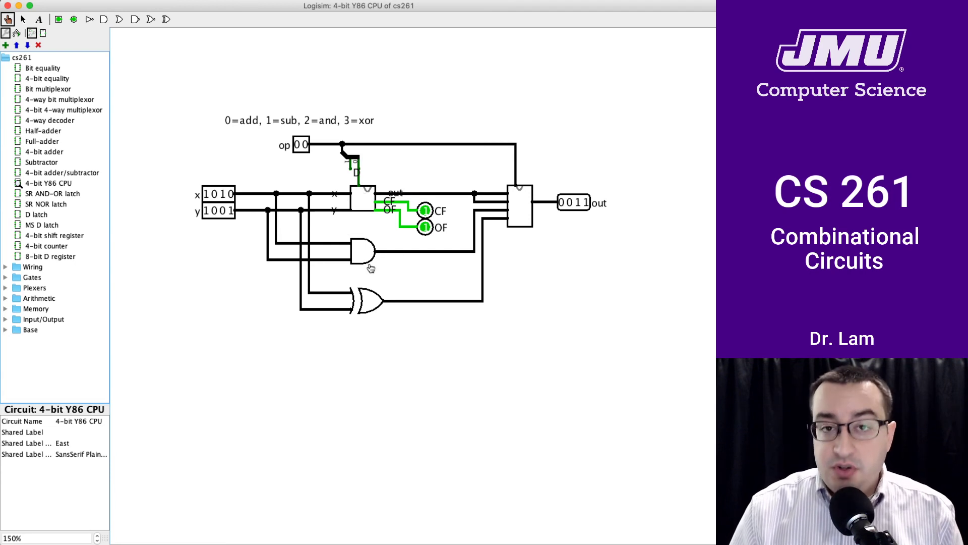
click(519, 207)
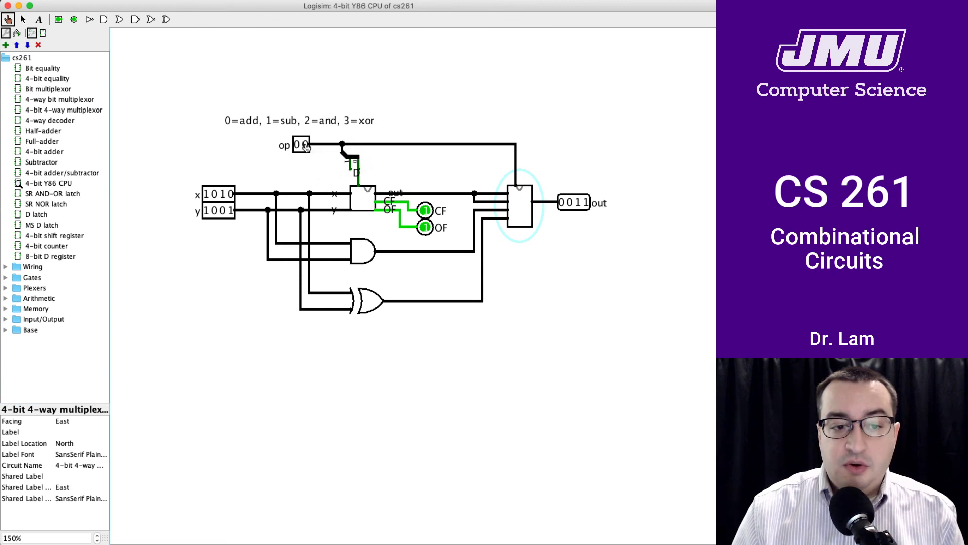
click(306, 146)
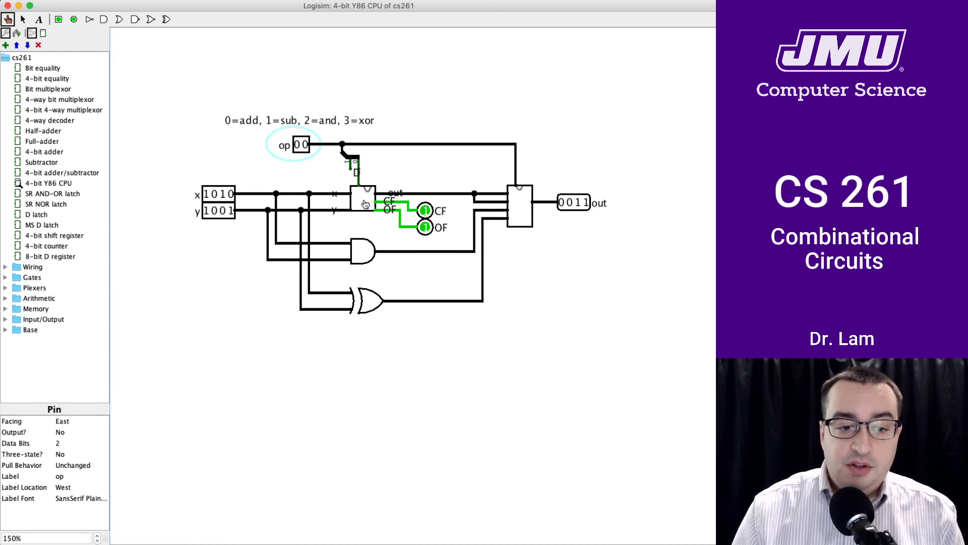
click(298, 145)
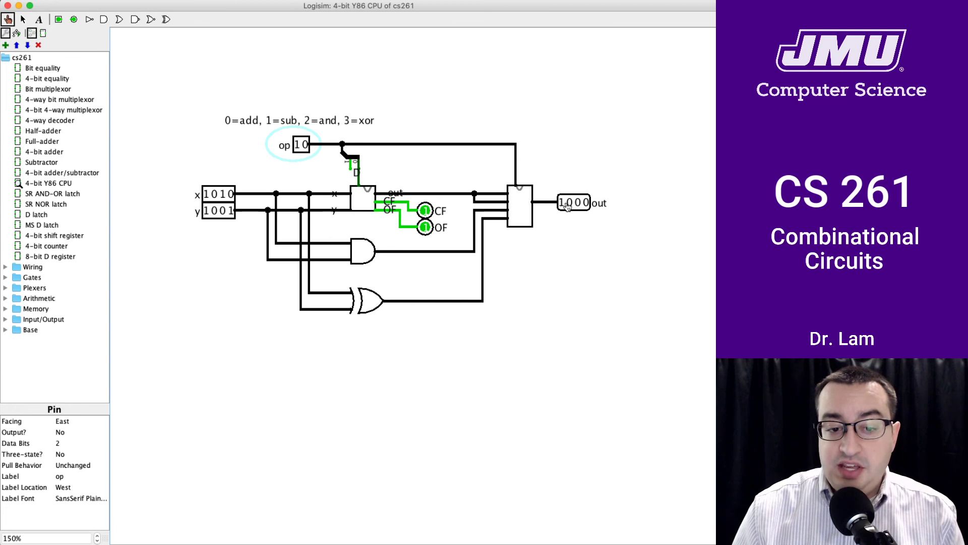
click(305, 146)
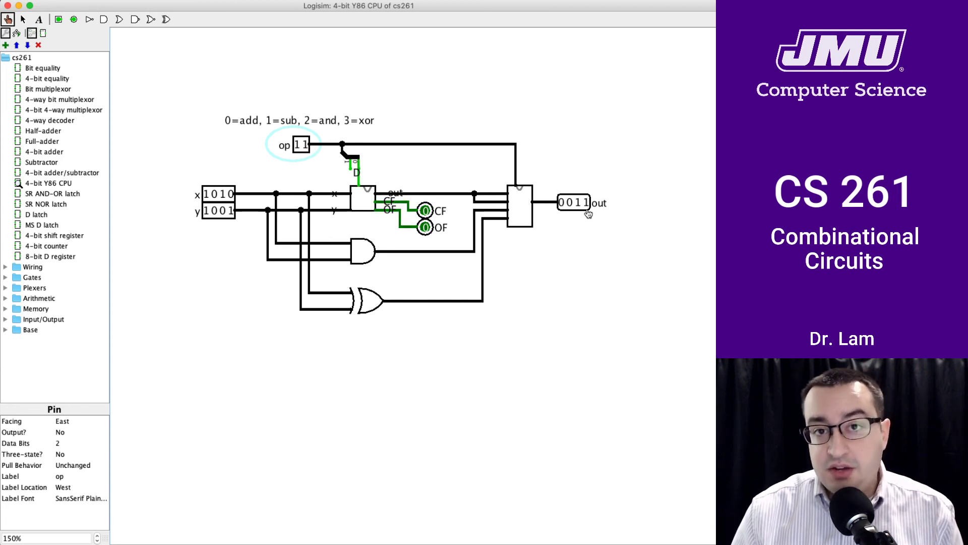
click(298, 145)
click(304, 145)
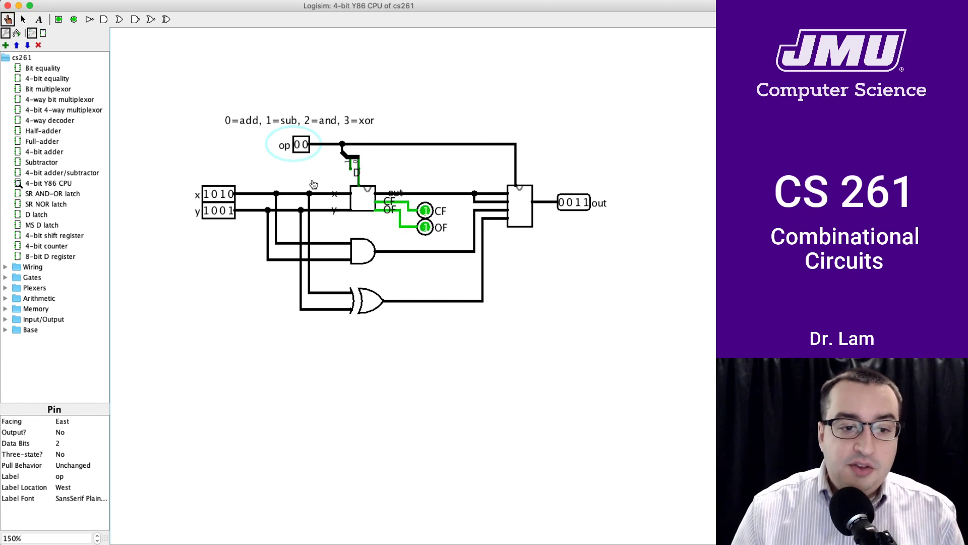